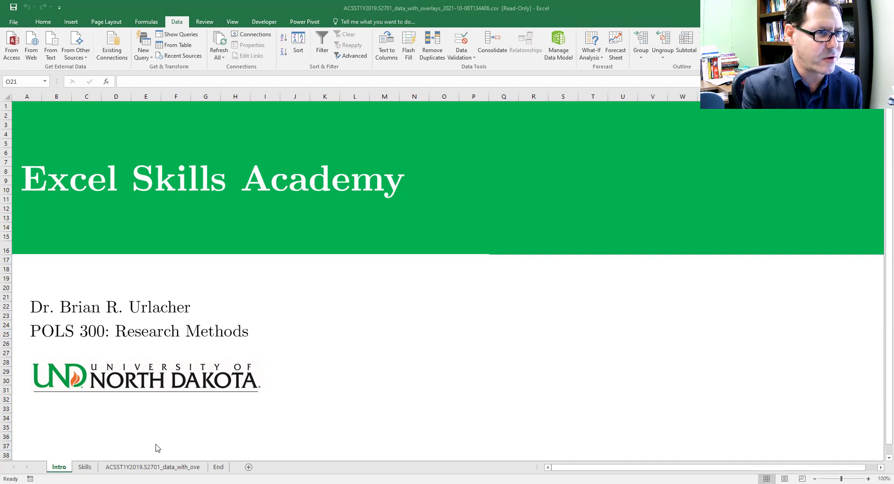
Open the Skills sheet to review the list of Excel courses and the skills they cover
{"action": "left_click", "coordinate": [83, 467]}
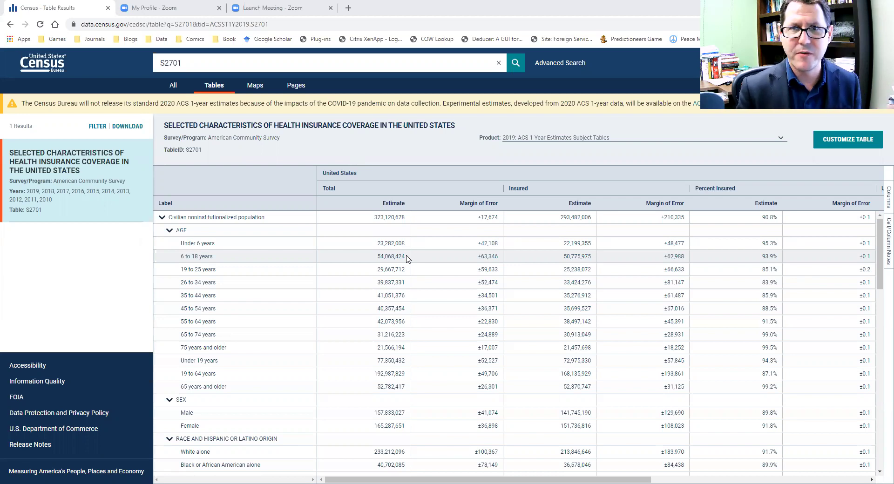
Switch to the Census website and download the selected health insurance coverage table S2701
{"action": "left_click", "coordinate": [127, 126]}
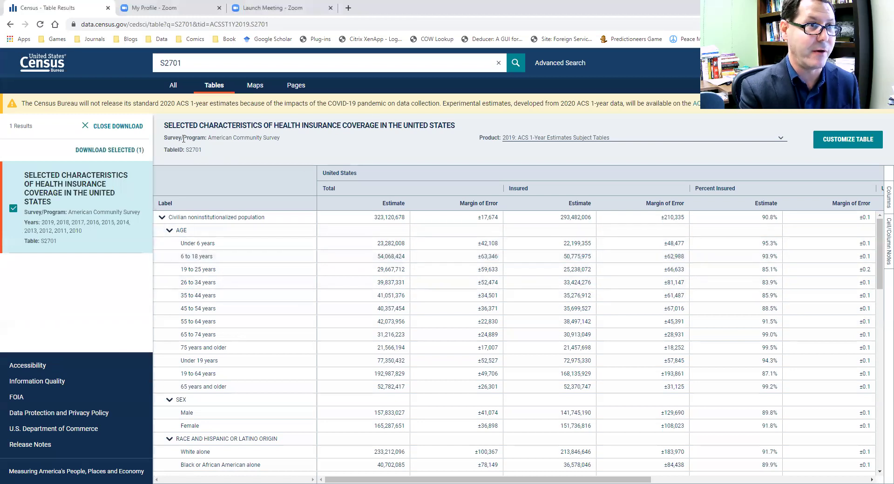
{"action": "left_click", "coordinate": [109, 150]}
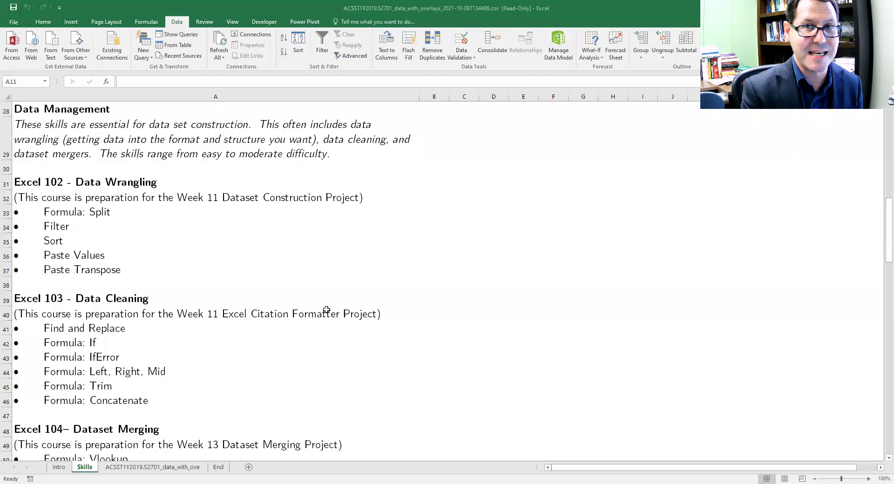
Compare the raw ACSST1Y2019.S2701 data sheet with the restructured End sheet and return to the raw data
{"action": "left_click", "coordinate": [143, 468]}
{"action": "left_click", "coordinate": [303, 313]}
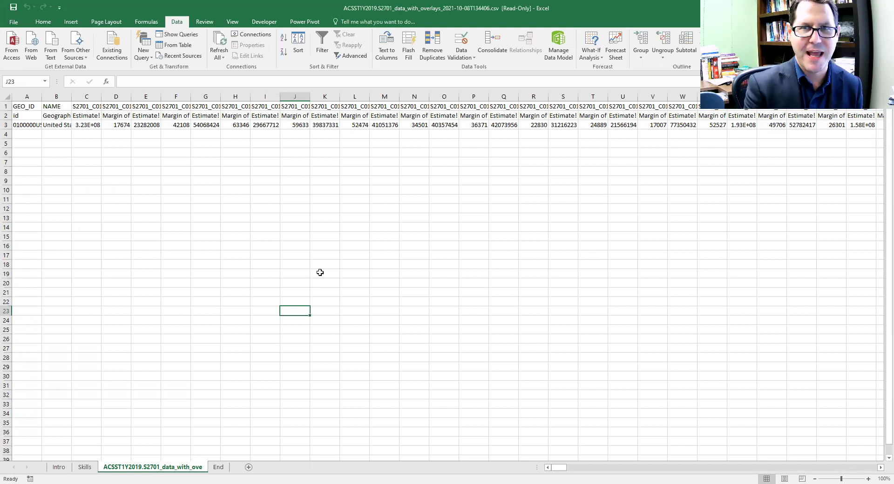
{"action": "left_click", "coordinate": [218, 468]}
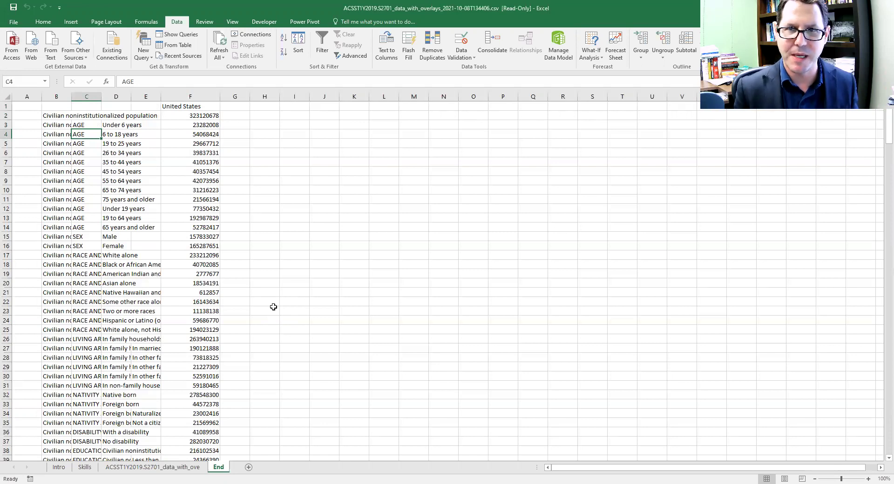
{"action": "left_click", "coordinate": [164, 467]}
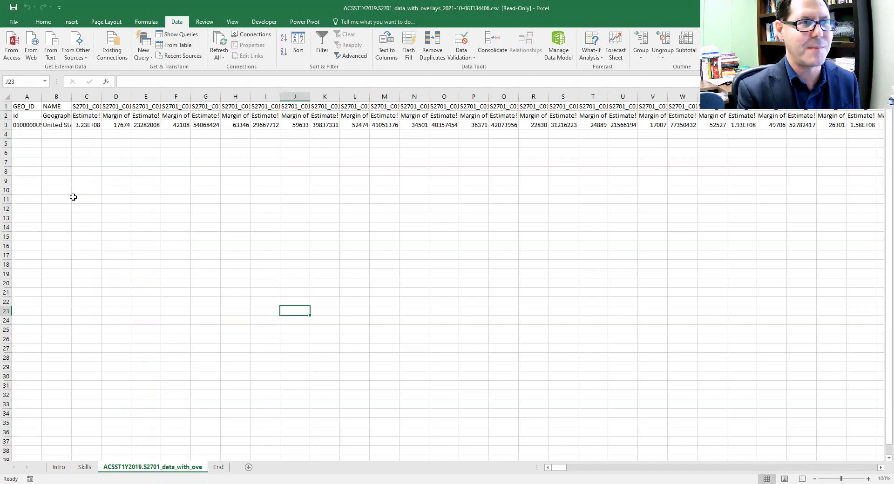
Copy the entire raw data block starting at A1, all three rows, and add a blank sheet to the workbook
{"action": "left_click", "coordinate": [4, 98]}
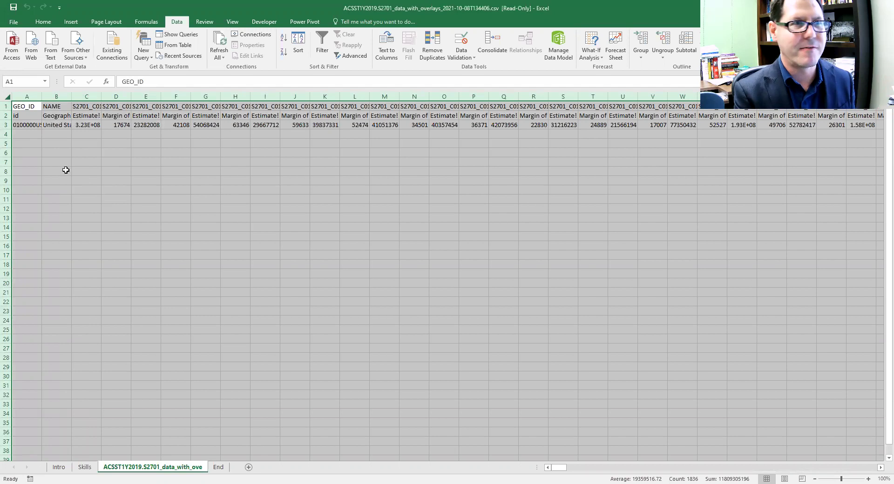
{"action": "left_click", "coordinate": [65, 170]}
{"action": "left_click", "coordinate": [35, 106]}
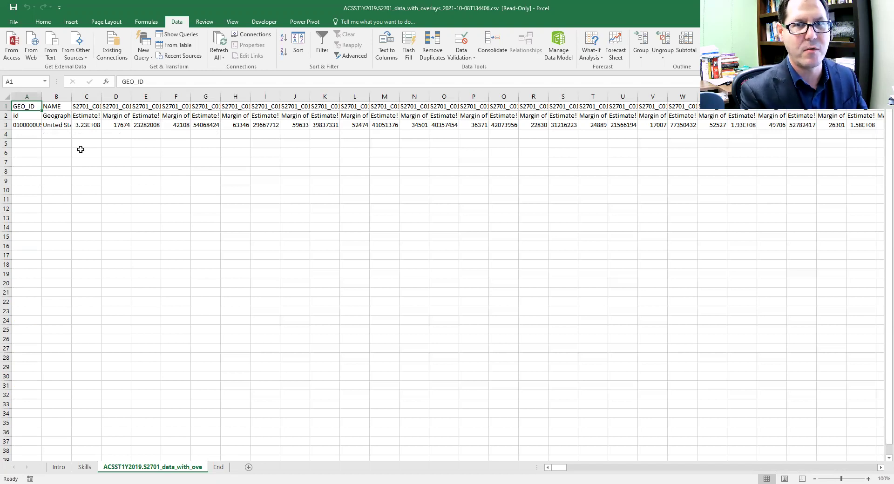
{"action": "key", "text": "ctrl+shift+End"}
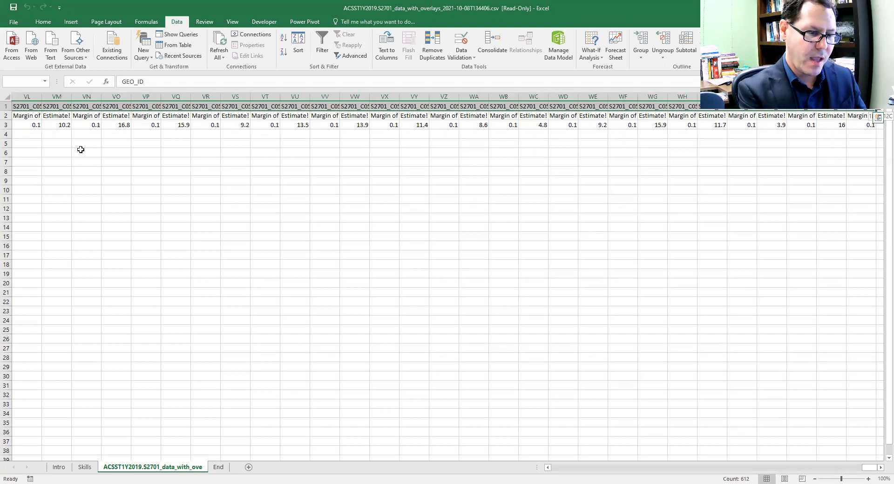
{"action": "key", "text": "ctrl+a"}
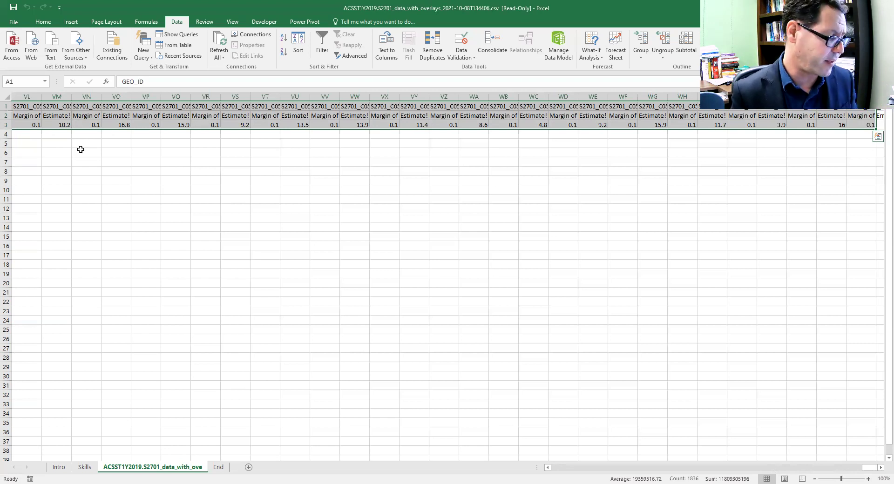
{"action": "right_click", "coordinate": [260, 114]}
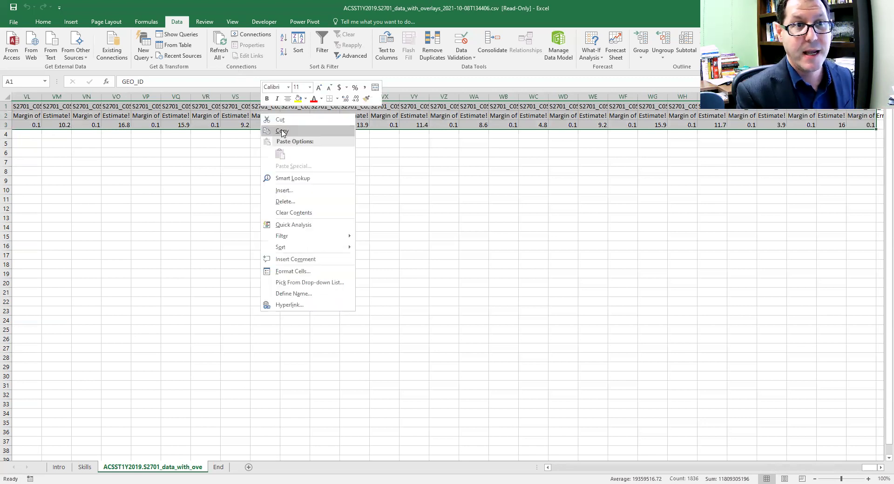
{"action": "left_click", "coordinate": [282, 132]}
{"action": "left_click", "coordinate": [249, 466]}
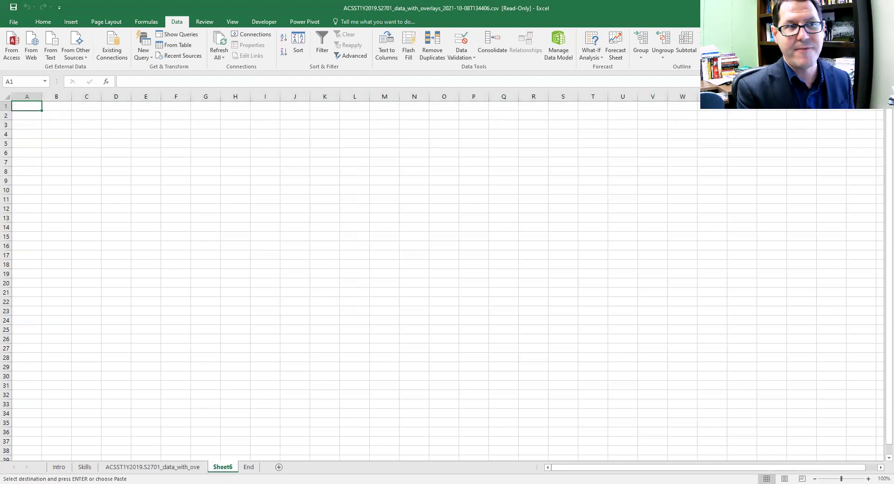
{"action": "right_click", "coordinate": [29, 104]}
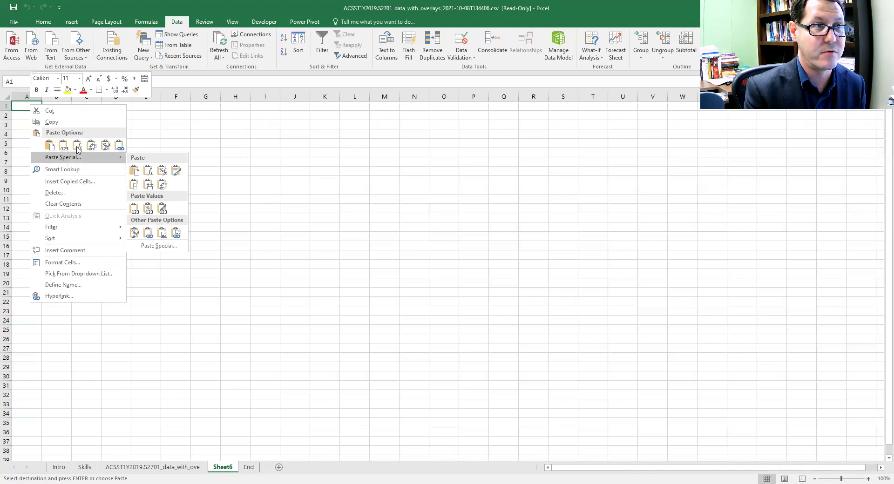
{"action": "key", "text": "s"}
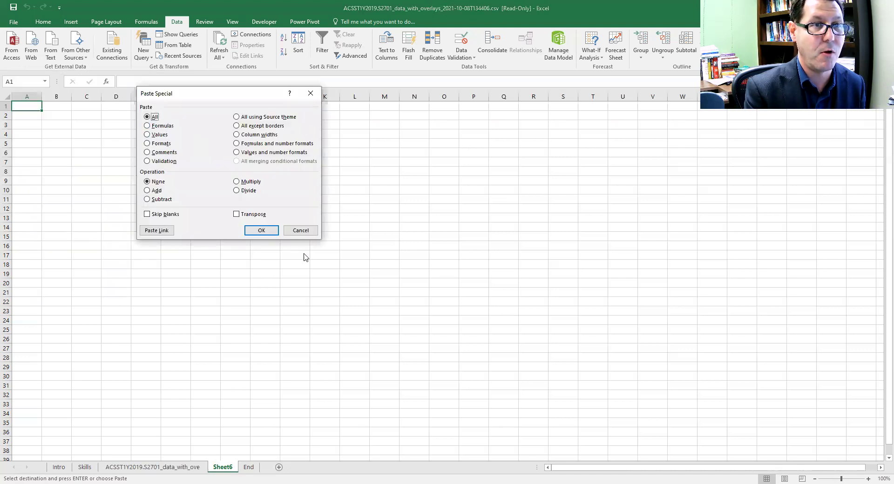
{"action": "left_click", "coordinate": [298, 236]}
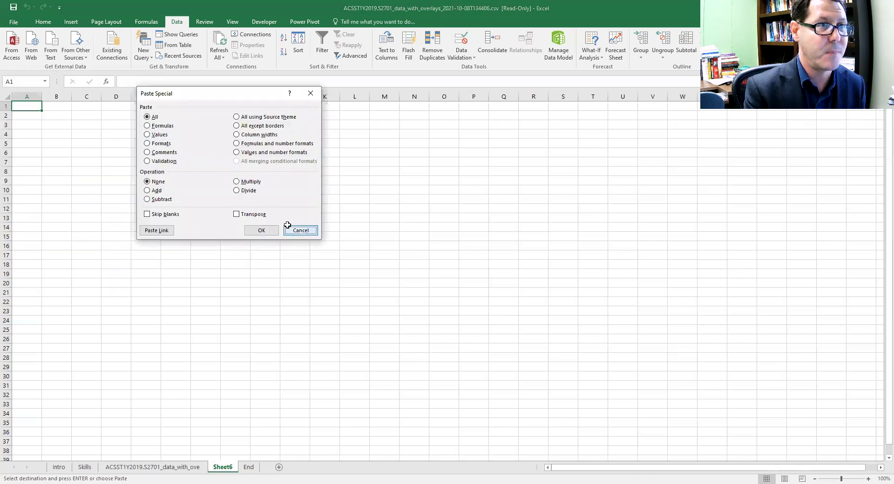
Paste the copied data transposed at A1 of the new sheet so its columns become rows
{"action": "right_click", "coordinate": [26, 105]}
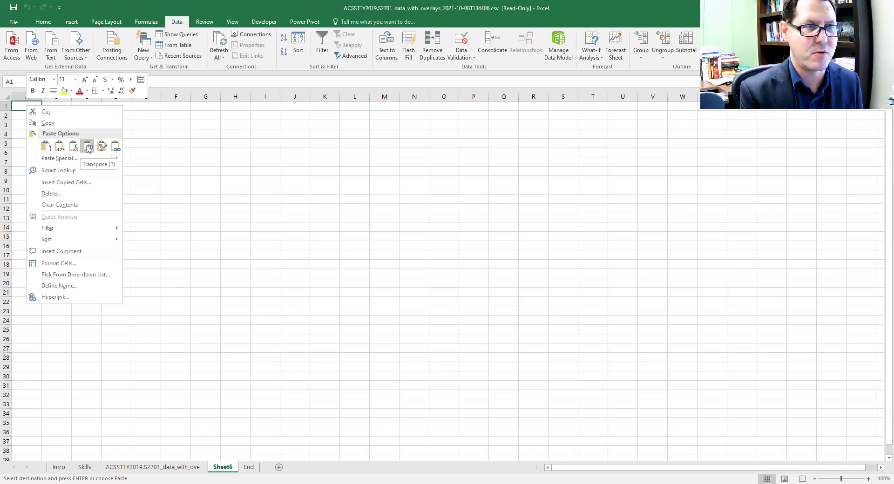
{"action": "mouse_move", "coordinate": [90, 155]}
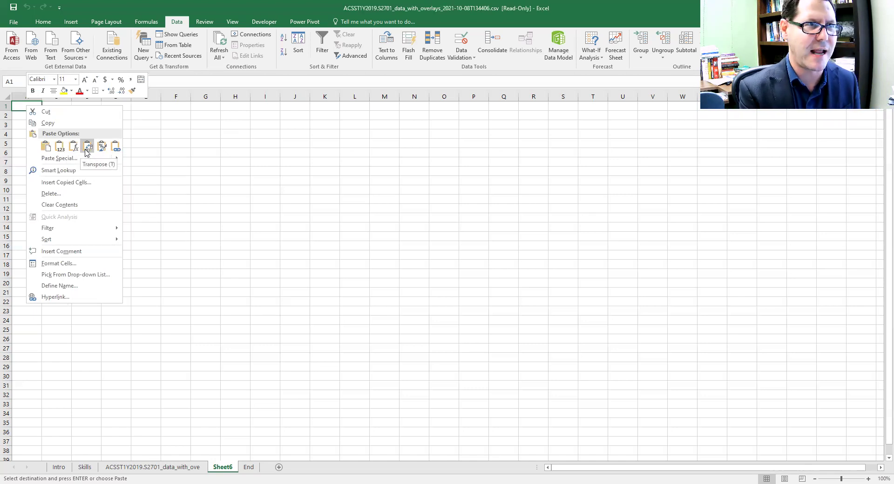
{"action": "left_click", "coordinate": [87, 147]}
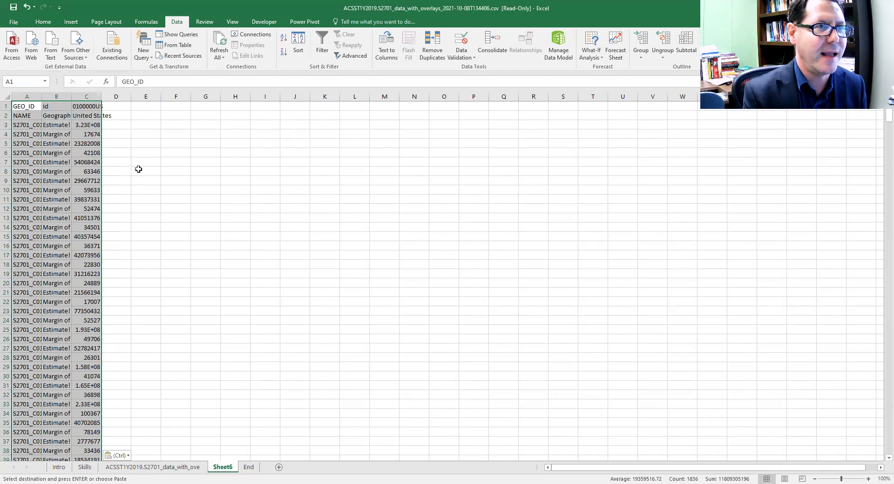
Fit column C to its full numbers and widen column B to show more of the variable labels
{"action": "left_click", "coordinate": [141, 155]}
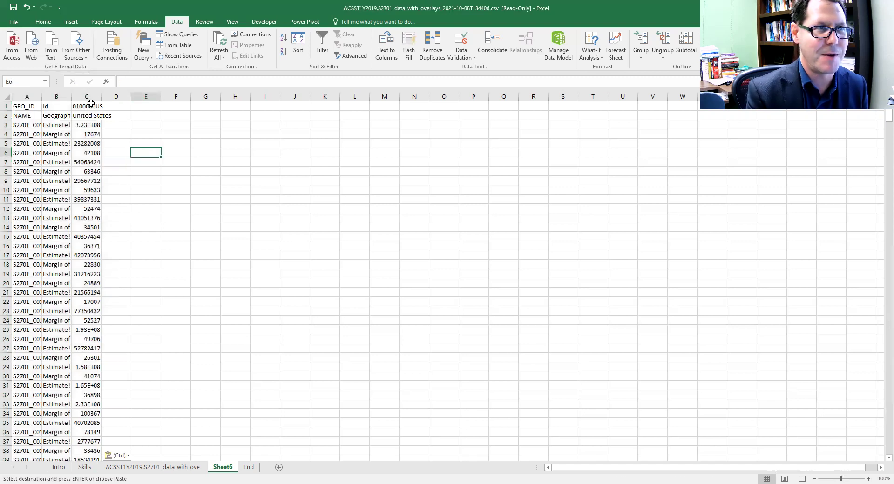
{"action": "double_click", "coordinate": [101, 97]}
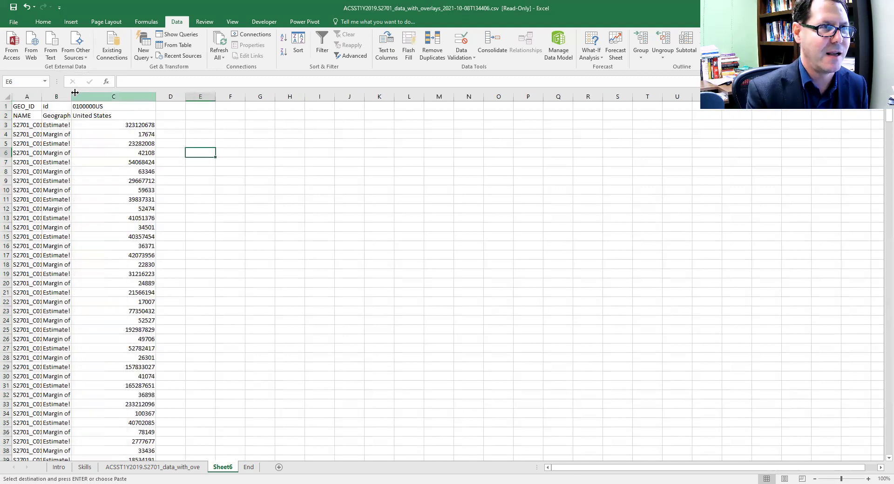
{"action": "left_click_drag", "start_coordinate": [69, 95], "coordinate": [243, 98]}
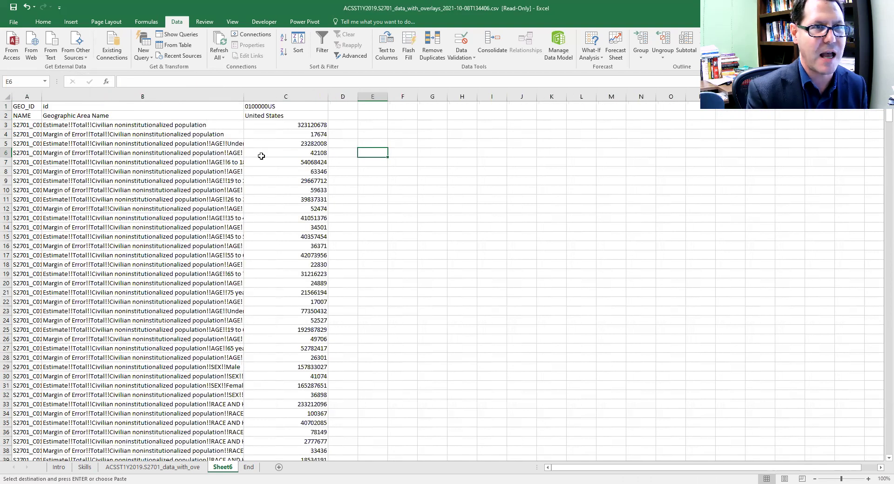
Examine the estimate values in C3, C5 and C11 and the full margin of error label in B4
{"action": "left_click", "coordinate": [297, 124]}
{"action": "left_click", "coordinate": [298, 143]}
{"action": "left_click", "coordinate": [298, 200]}
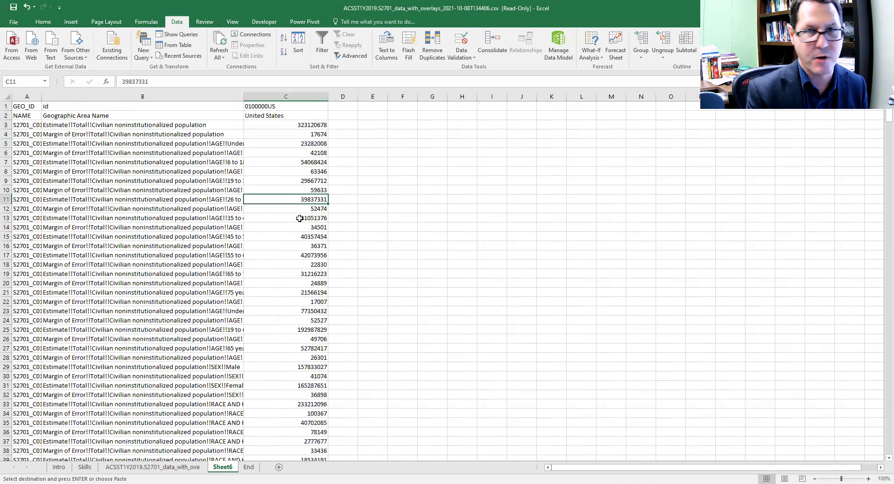
{"action": "left_click", "coordinate": [130, 132]}
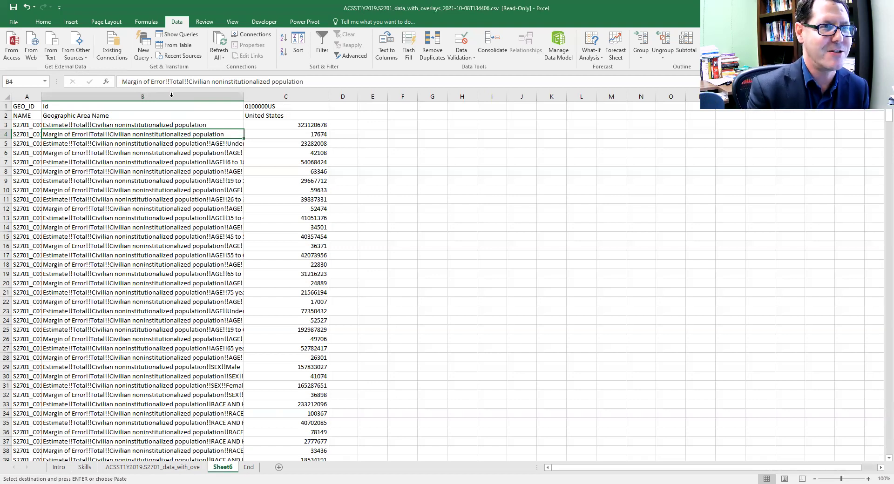
Select the labels from B3 down to the last row and start splitting them with Text to Columns as delimited data
{"action": "left_click", "coordinate": [190, 125]}
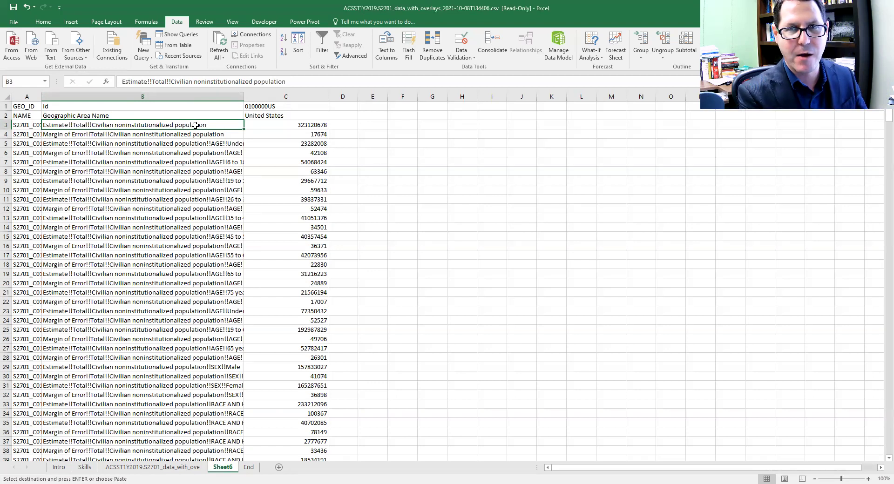
{"action": "key", "text": "ctrl+shift+Down"}
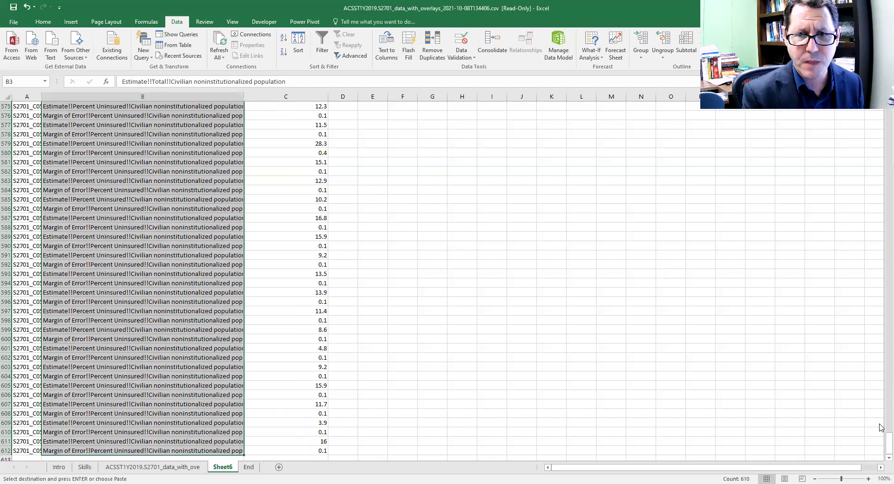
{"action": "scroll", "coordinate": [879, 454], "scroll_direction": "up", "scroll_amount": 20}
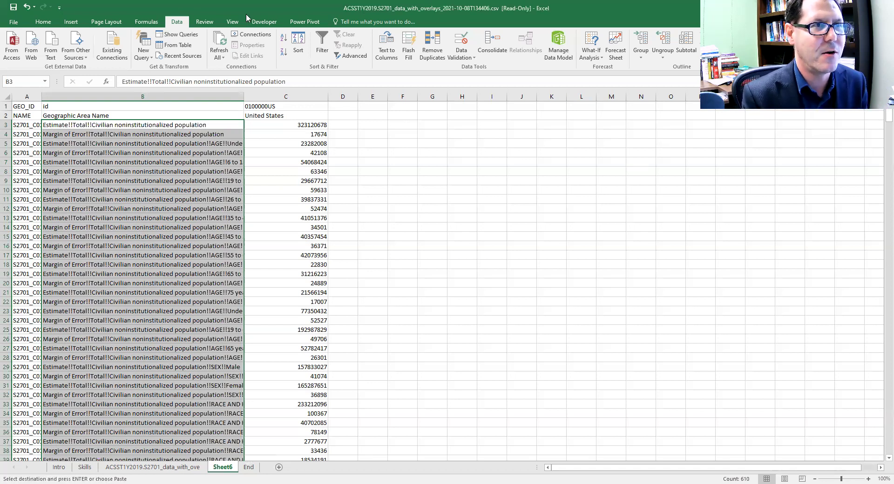
{"action": "left_click", "coordinate": [45, 22]}
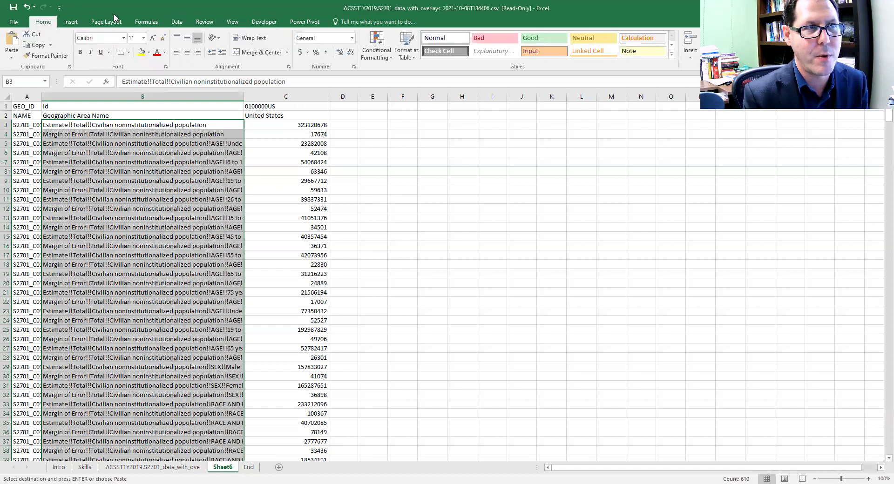
{"action": "left_click", "coordinate": [175, 24]}
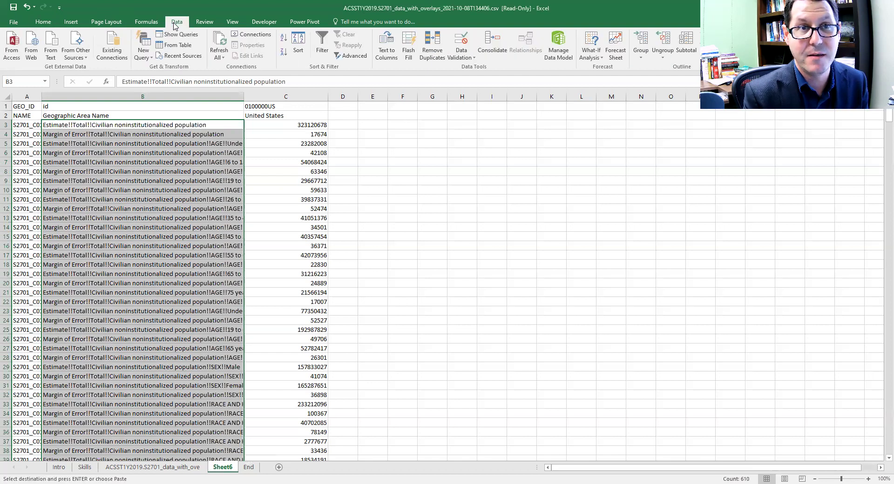
{"action": "key", "text": "Escape"}
{"action": "left_click", "coordinate": [390, 56]}
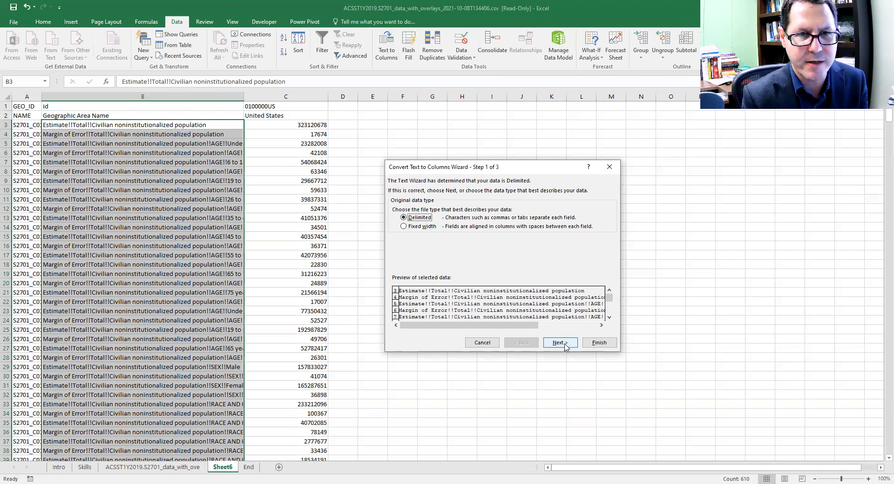
{"action": "left_click", "coordinate": [559, 342]}
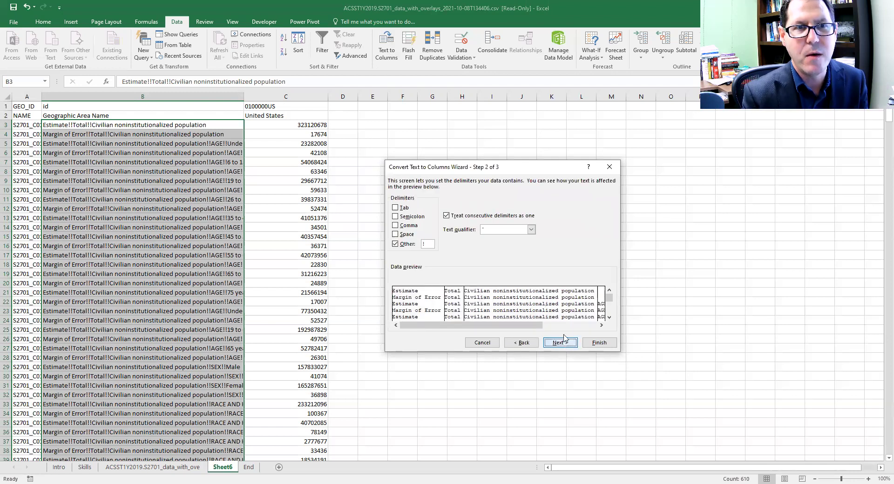
Set "!" as the only delimiter for the split and turn off treating consecutive delimiters as one
{"action": "left_click", "coordinate": [394, 244]}
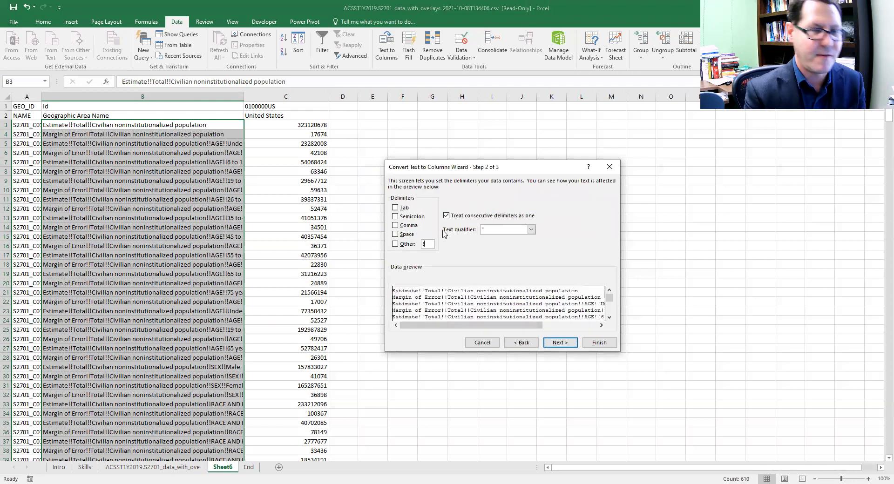
{"action": "left_click", "coordinate": [395, 208]}
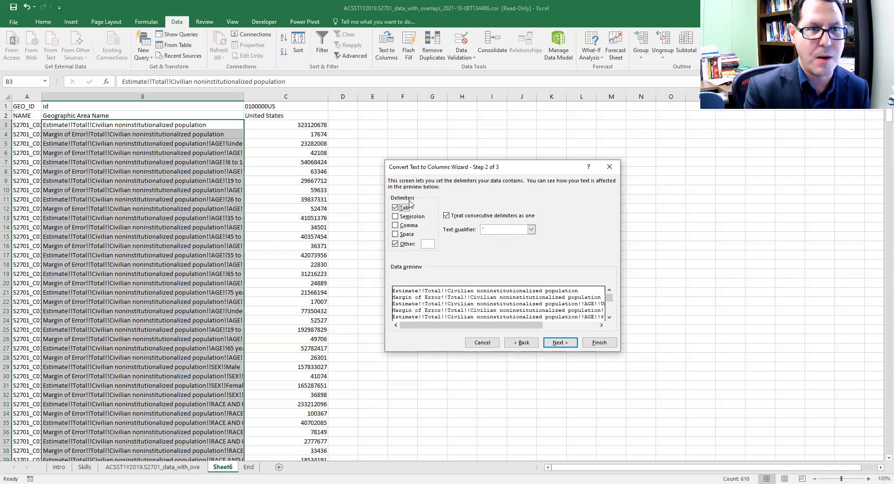
{"action": "left_click", "coordinate": [395, 207]}
{"action": "left_click", "coordinate": [446, 215]}
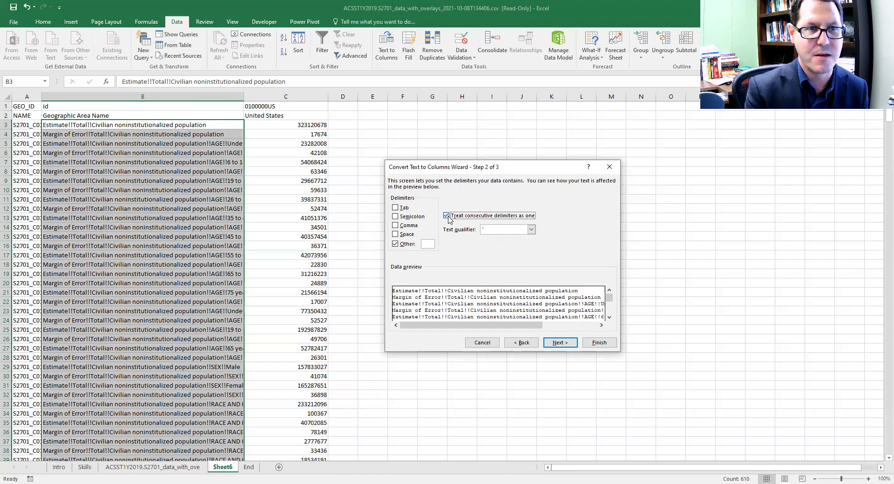
{"action": "left_click", "coordinate": [395, 244]}
{"action": "left_click", "coordinate": [395, 244]}
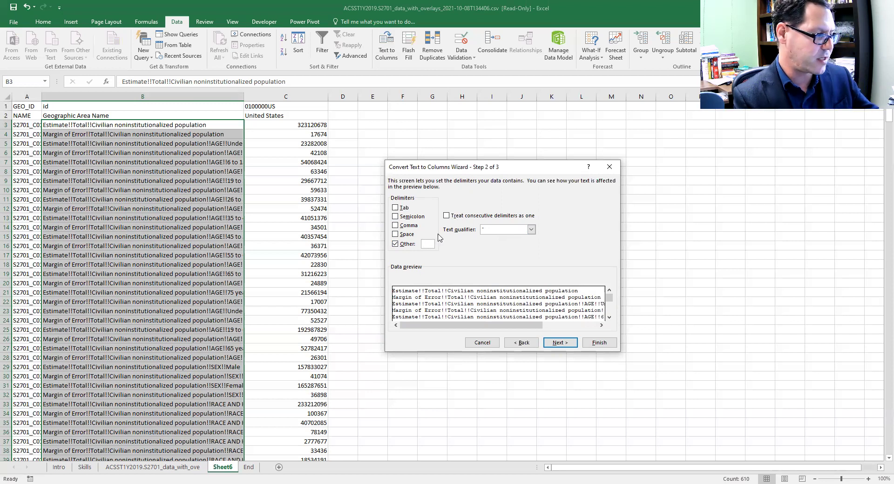
{"action": "type", "text": "!"}
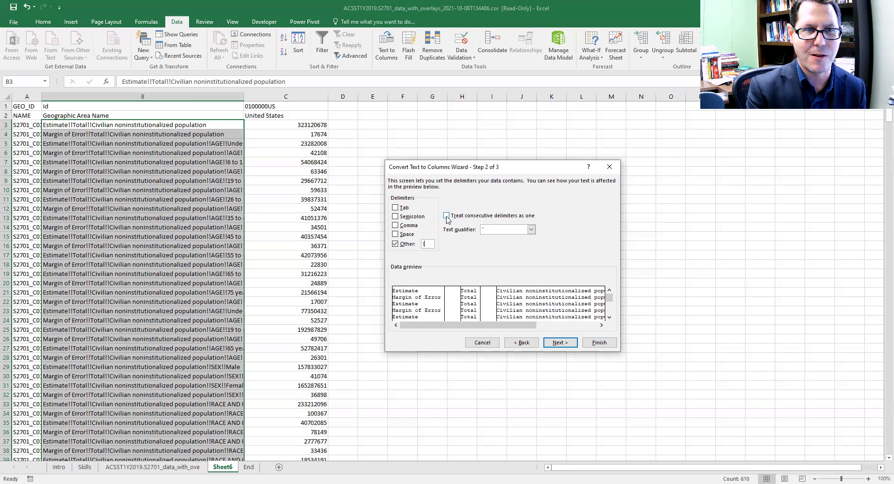
Treat consecutive delimiters as one and finish splitting the labels into new columns starting at D3
{"action": "left_click", "coordinate": [446, 216]}
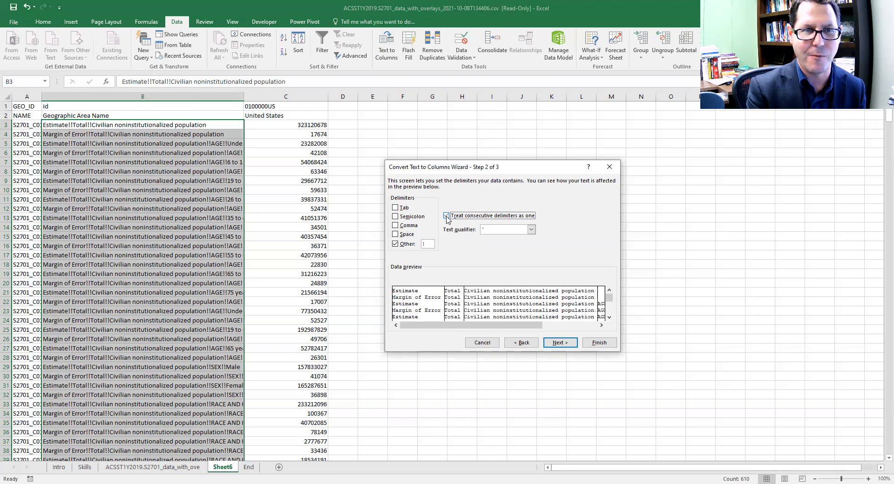
{"action": "left_click", "coordinate": [559, 343]}
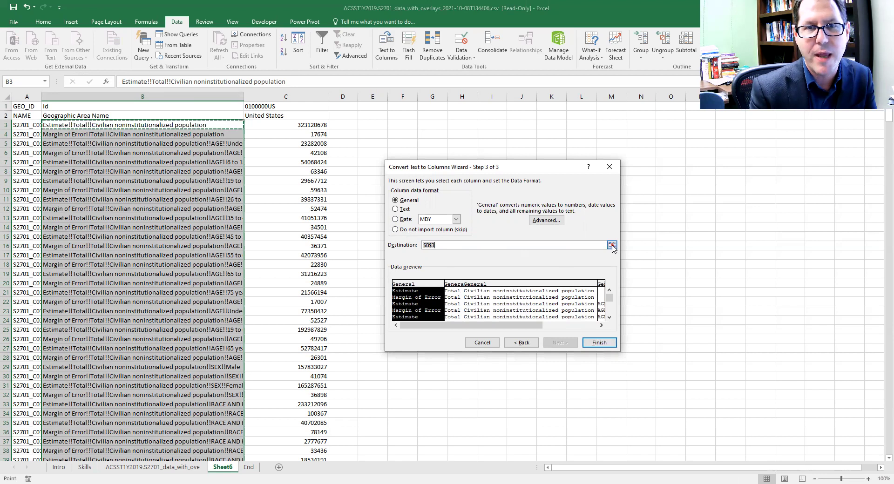
{"action": "left_click", "coordinate": [611, 246]}
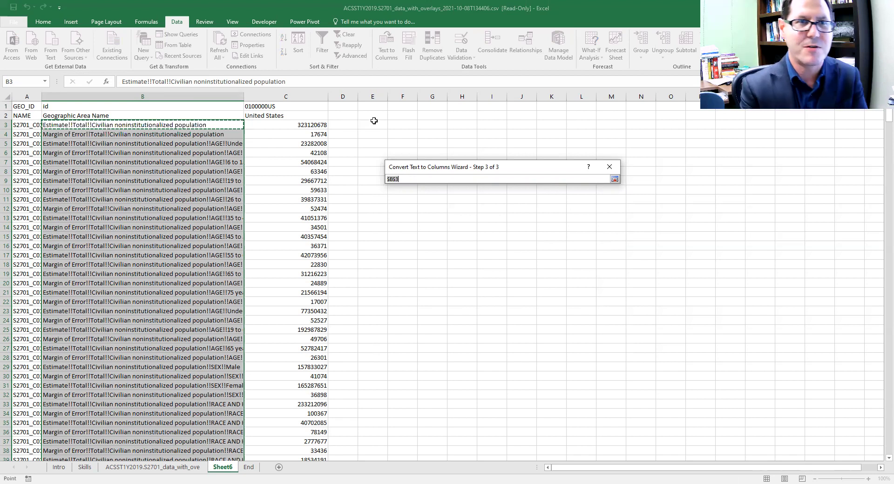
{"action": "left_click", "coordinate": [343, 125]}
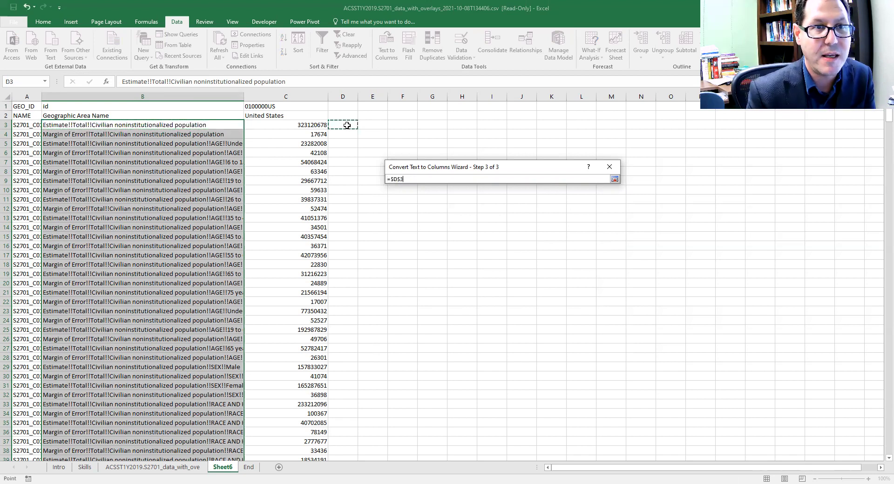
{"action": "left_click", "coordinate": [614, 179]}
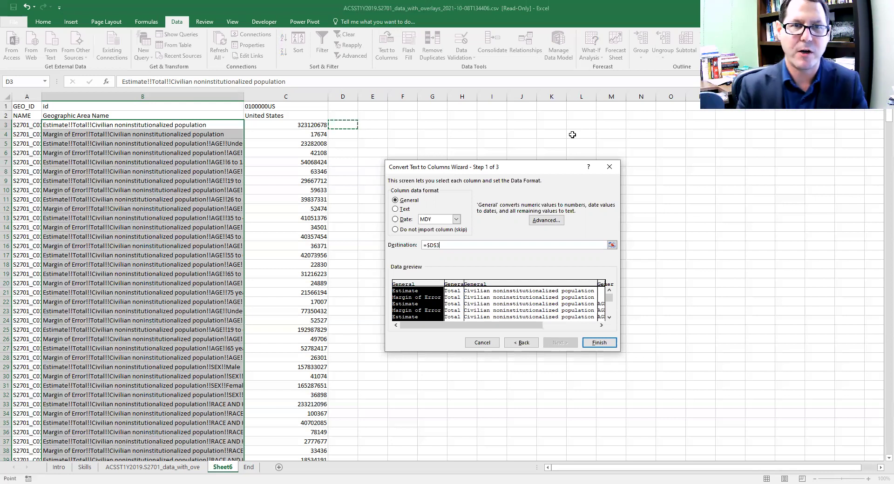
{"action": "left_click", "coordinate": [600, 342]}
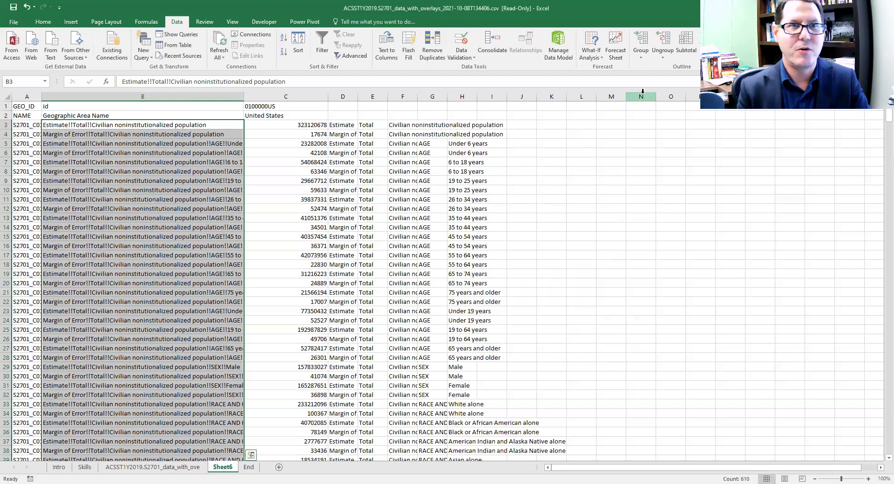
{"action": "left_click_drag", "start_coordinate": [394, 152], "coordinate": [452, 151]}
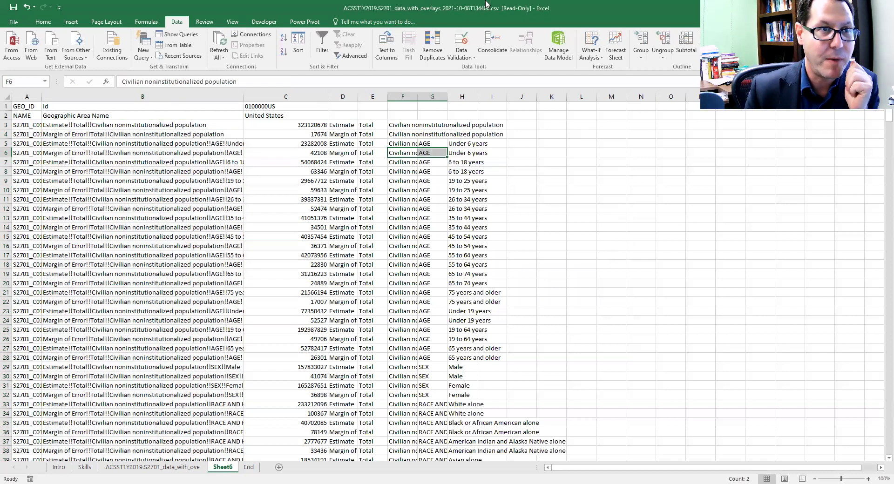
Delete column B, which holds the original unsplit variable labels
{"action": "left_click", "coordinate": [159, 96]}
{"action": "key", "text": "shift+F10"}
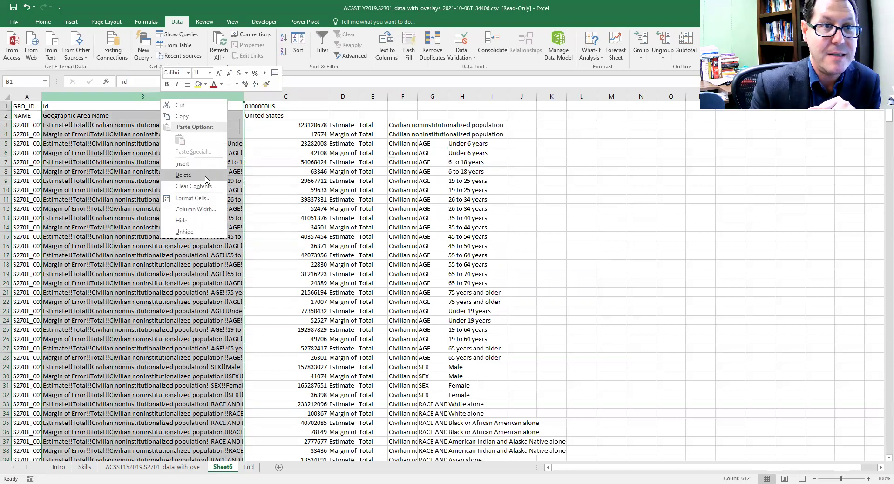
{"action": "left_click", "coordinate": [205, 175]}
{"action": "left_click", "coordinate": [269, 184]}
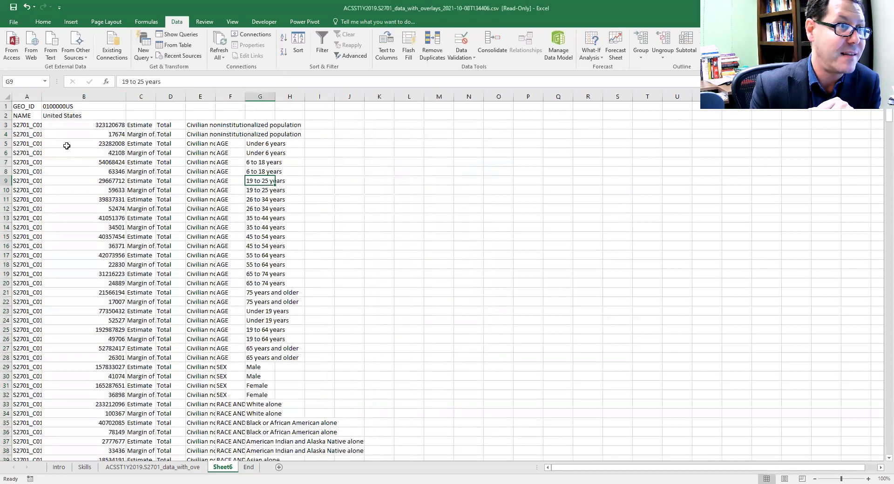
Delete column A, which holds the GEO_ID, NAME and S2701 variable codes
{"action": "left_click", "coordinate": [19, 127]}
{"action": "left_click", "coordinate": [21, 95]}
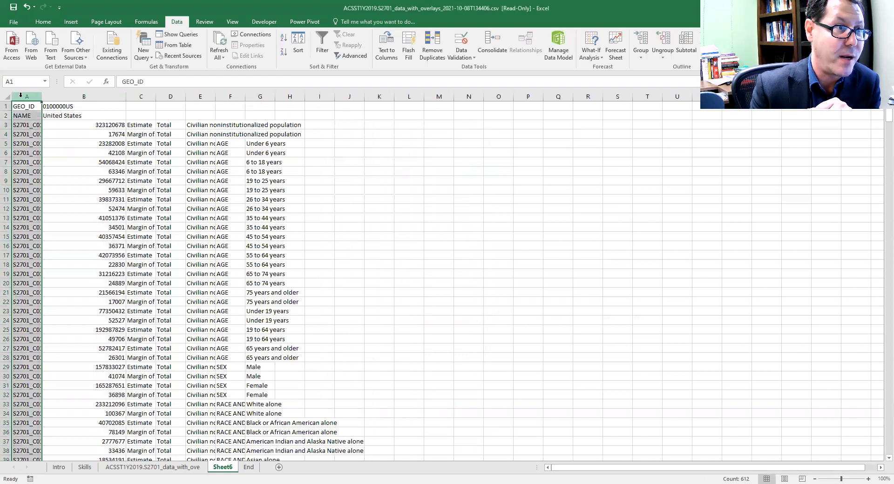
{"action": "right_click", "coordinate": [20, 95]}
{"action": "left_click", "coordinate": [62, 173]}
{"action": "left_click", "coordinate": [287, 173]}
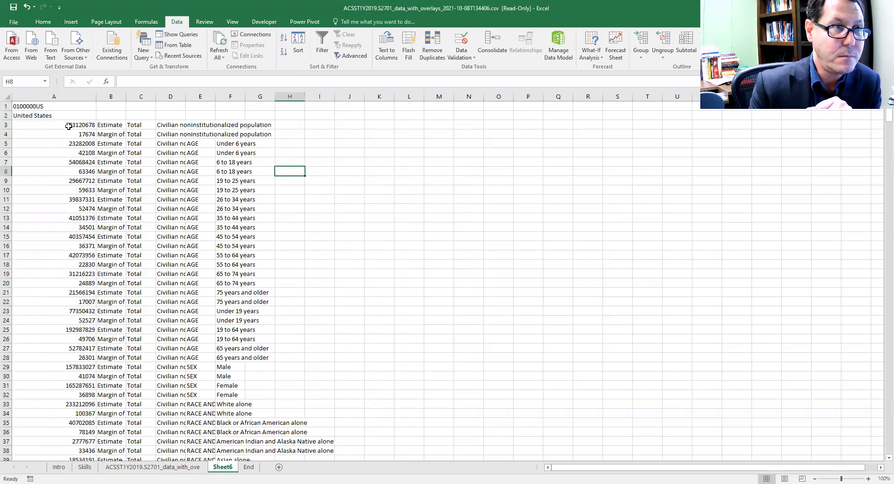
Examine the data values in column A against the split label columns, including the Estimate and Margin of Error entries in B3 and B4
{"action": "left_click_drag", "start_coordinate": [69, 126], "coordinate": [72, 235]}
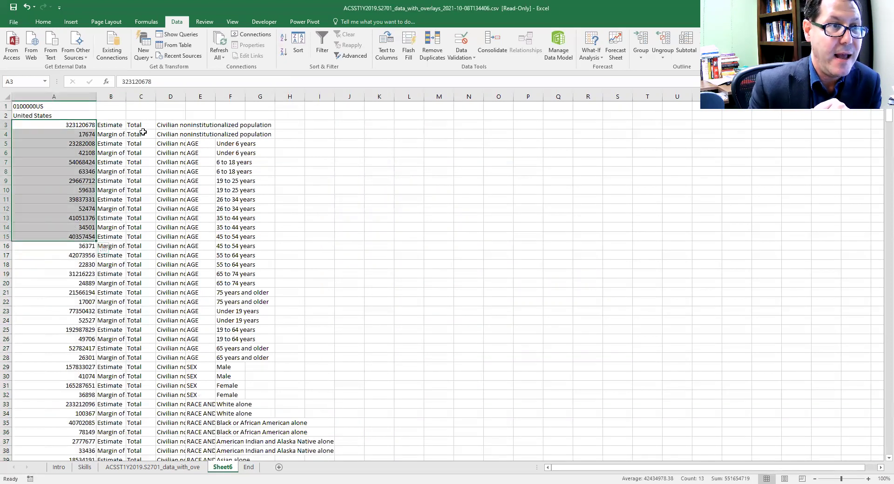
{"action": "left_click_drag", "start_coordinate": [142, 127], "coordinate": [176, 296]}
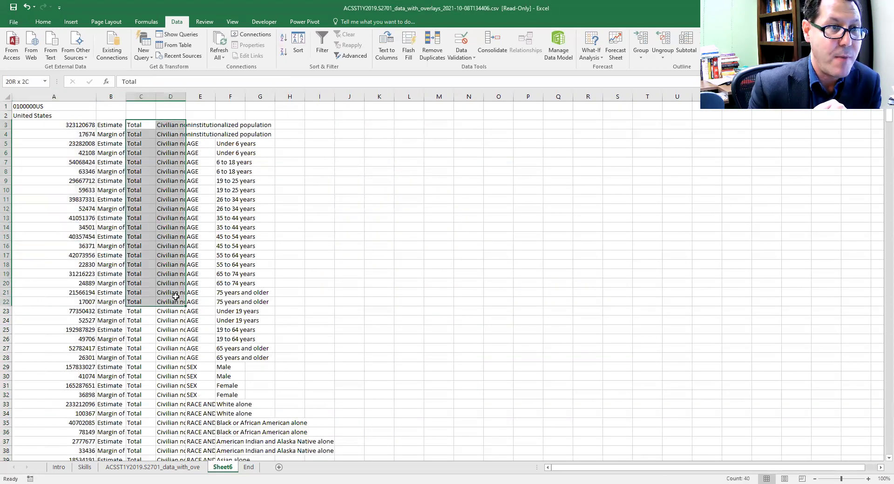
{"action": "left_click", "coordinate": [243, 218]}
{"action": "left_click", "coordinate": [71, 173]}
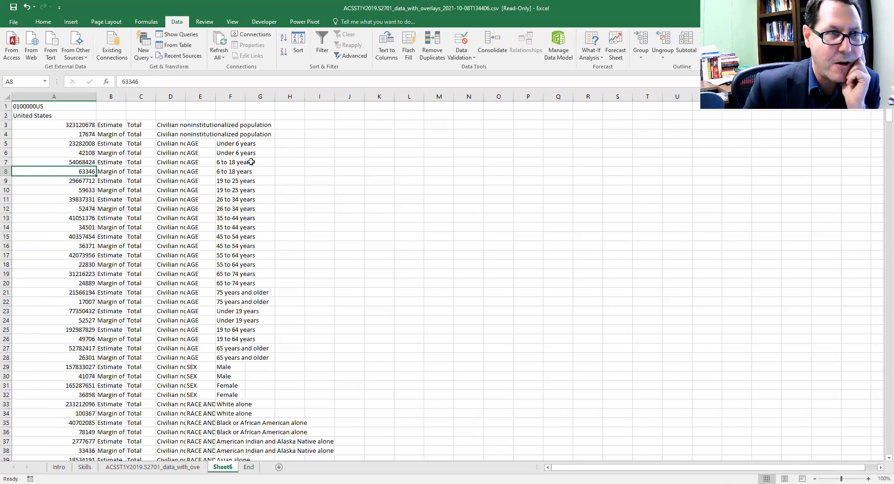
{"action": "left_click", "coordinate": [112, 126]}
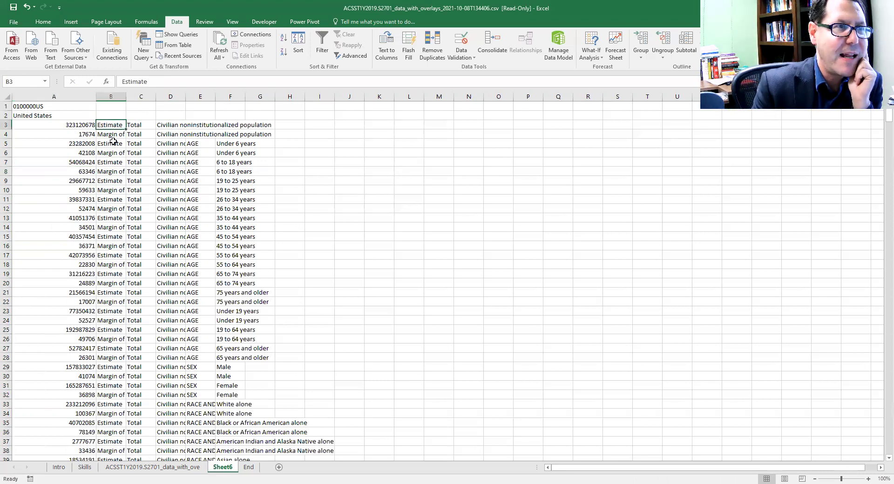
{"action": "left_click", "coordinate": [112, 135]}
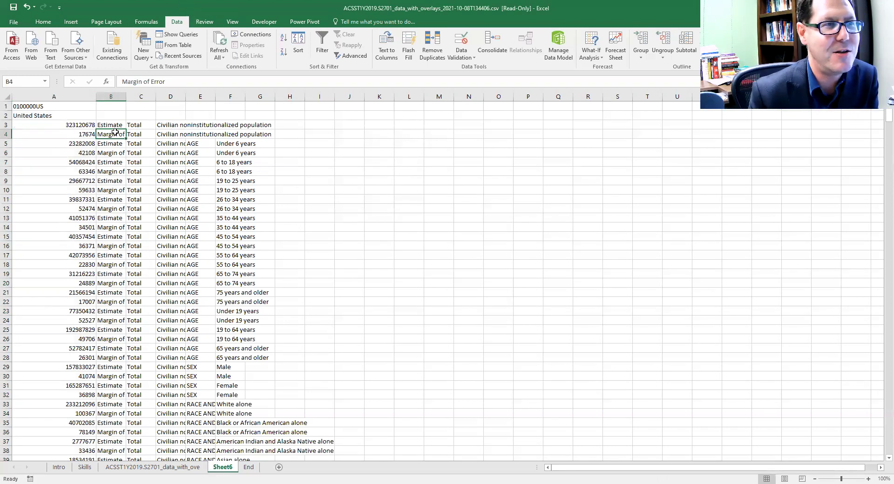
{"action": "left_click", "coordinate": [60, 124]}
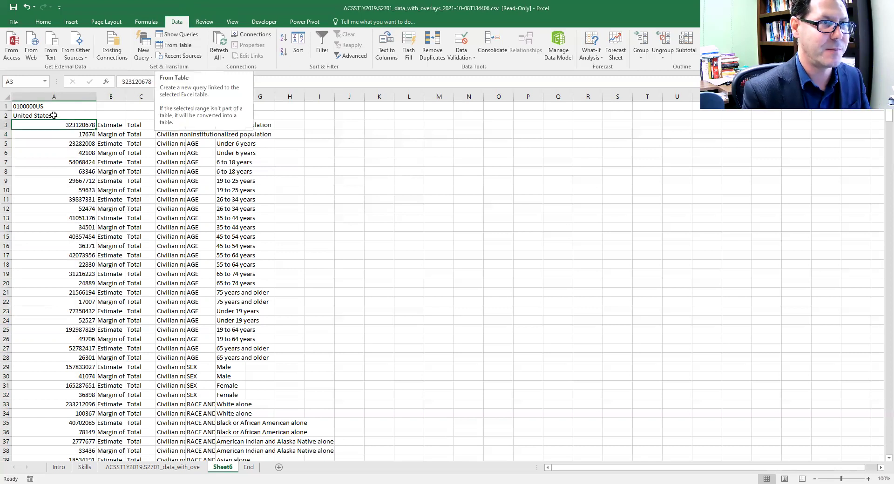
Move the geography ID and United States entries from A1:A2 to J4:J5
{"action": "left_click_drag", "start_coordinate": [47, 107], "coordinate": [54, 115]}
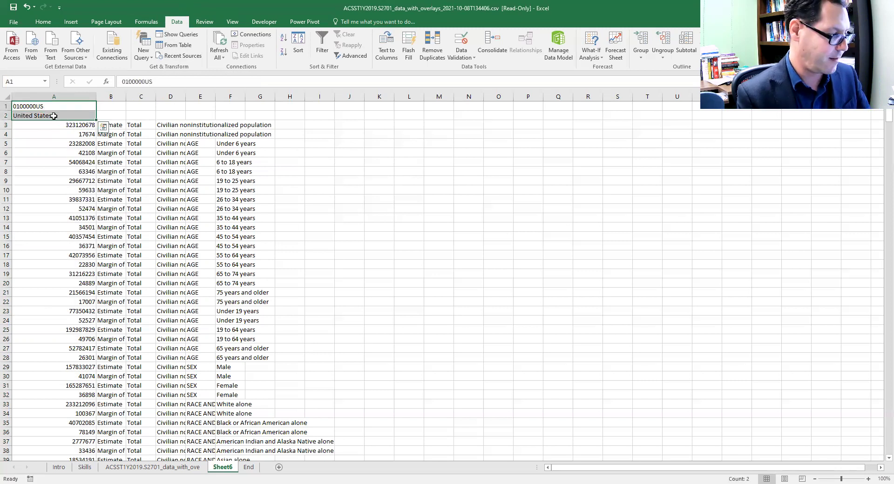
{"action": "key", "text": "ctrl+c"}
{"action": "left_click", "coordinate": [352, 135]}
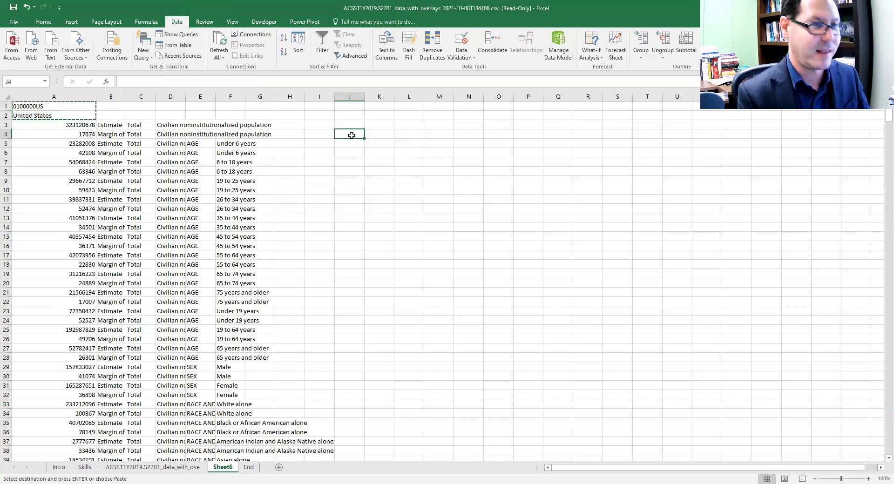
{"action": "key", "text": "ctrl+v"}
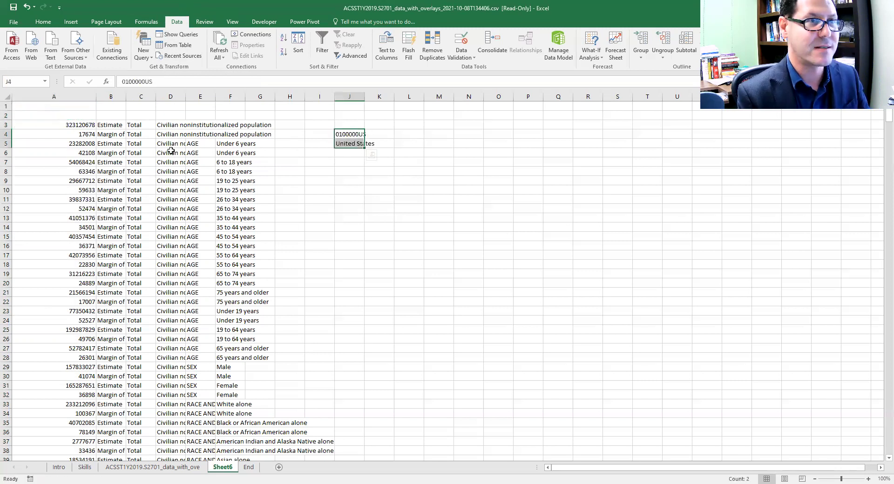
Delete the first empty row above the data, leaving a single blank row for headers
{"action": "left_click", "coordinate": [8, 116]}
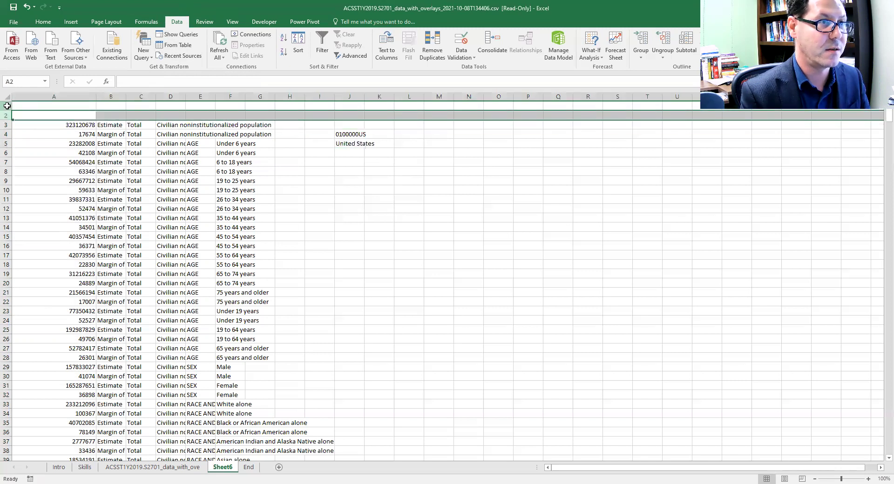
{"action": "left_click", "coordinate": [7, 105]}
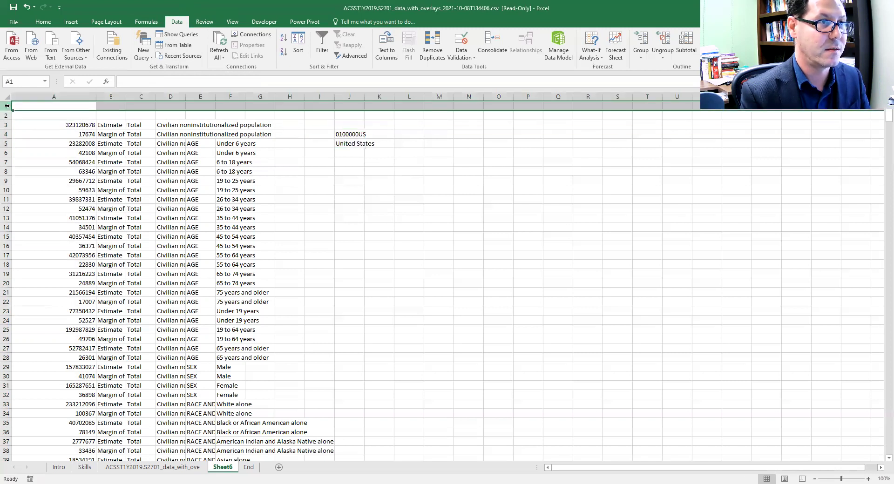
{"action": "key", "text": "ctrl+minus"}
Enter the column headers Data, D1, D2, D3`, D4 and D5 in A1 through F1
{"action": "left_click", "coordinate": [65, 106]}
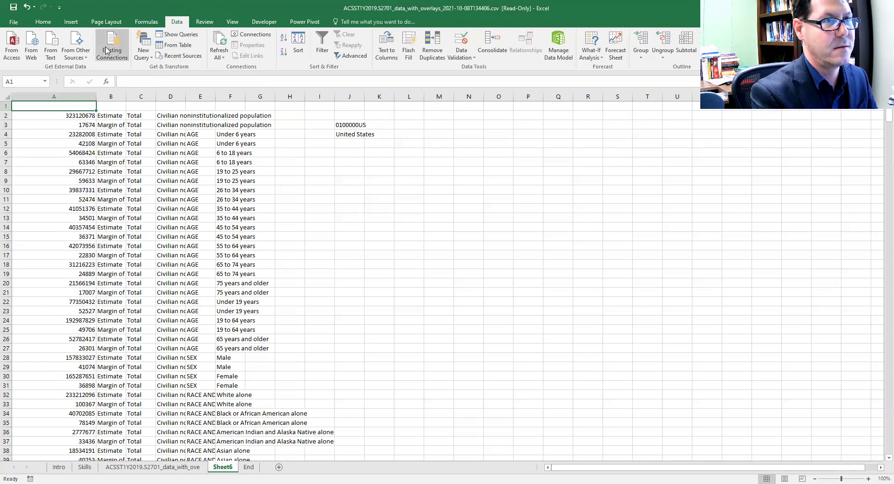
{"action": "type", "text": "Data"}
{"action": "key", "text": "Tab"}
{"action": "type", "text": "D"}
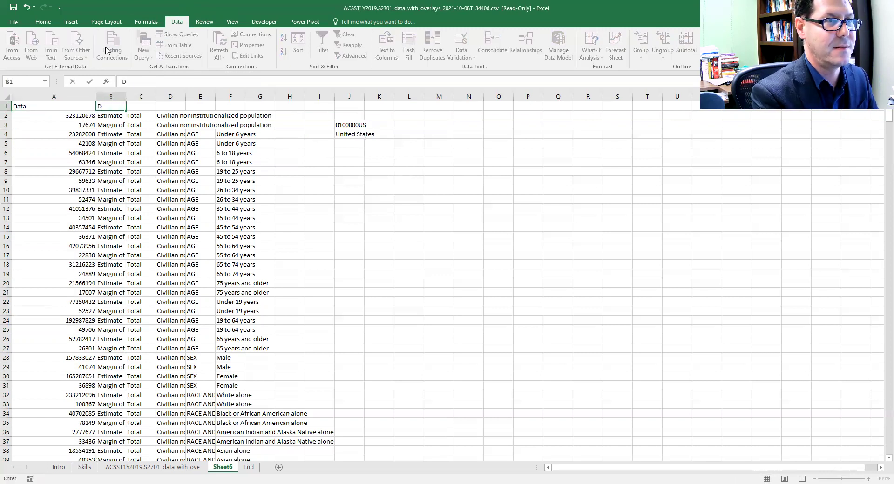
{"action": "type", "text": "1"}
{"action": "key", "text": "Tab"}
{"action": "type", "text": "D2"}
{"action": "key", "text": "Tab"}
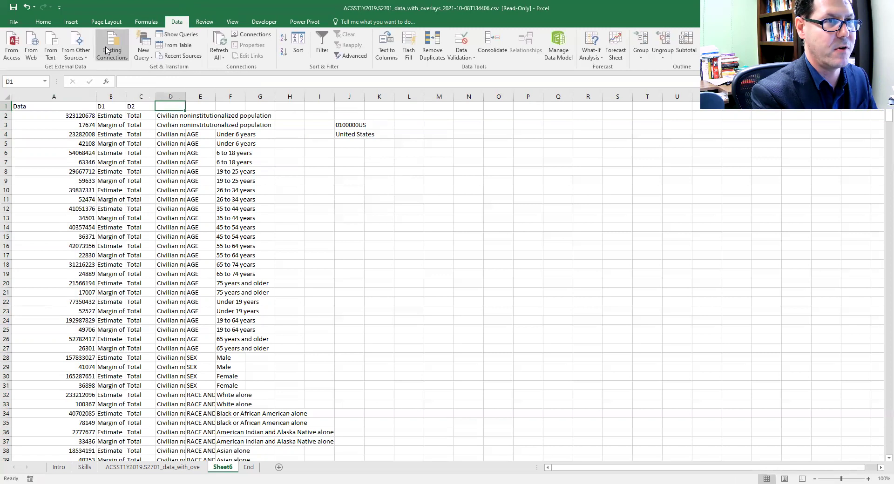
{"action": "type", "text": "D3`"}
{"action": "key", "text": "Tab"}
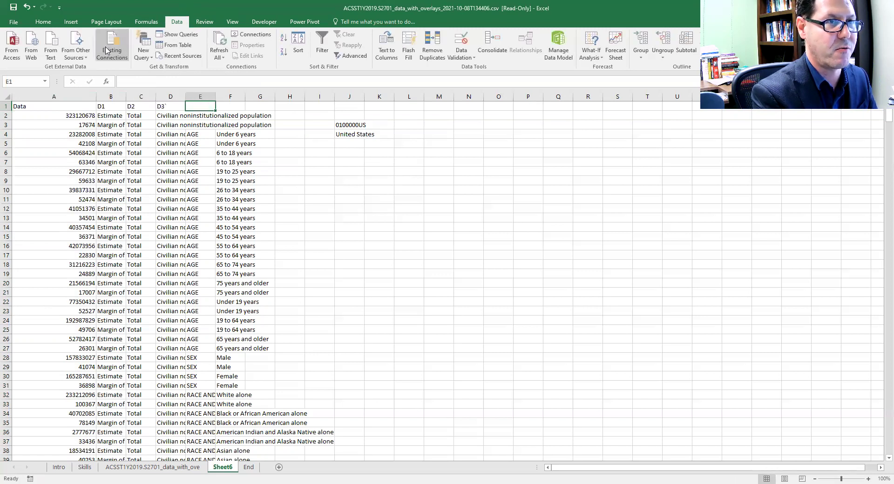
{"action": "type", "text": "D"}
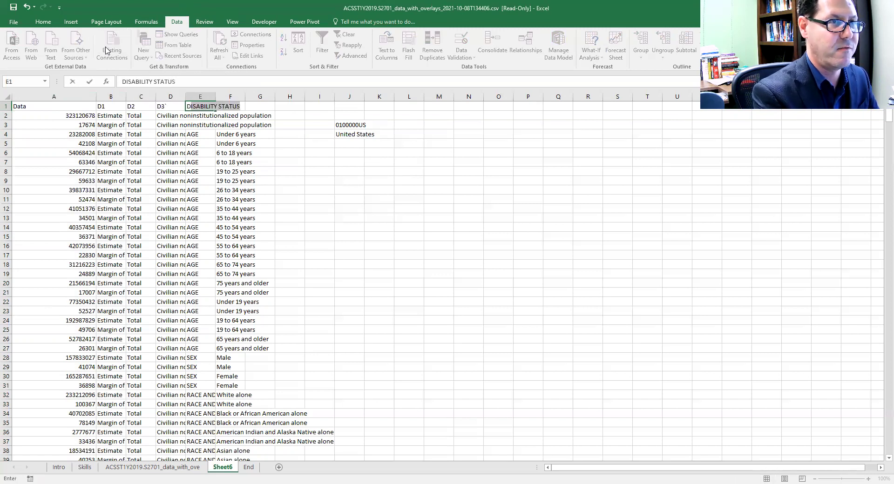
{"action": "type", "text": "4"}
{"action": "key", "text": "Tab"}
{"action": "type", "text": "D"}
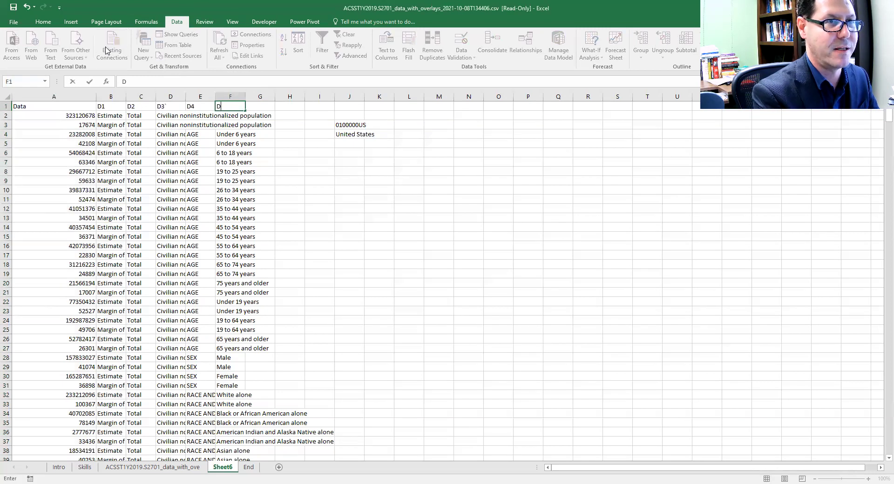
{"action": "key", "text": "Return"}
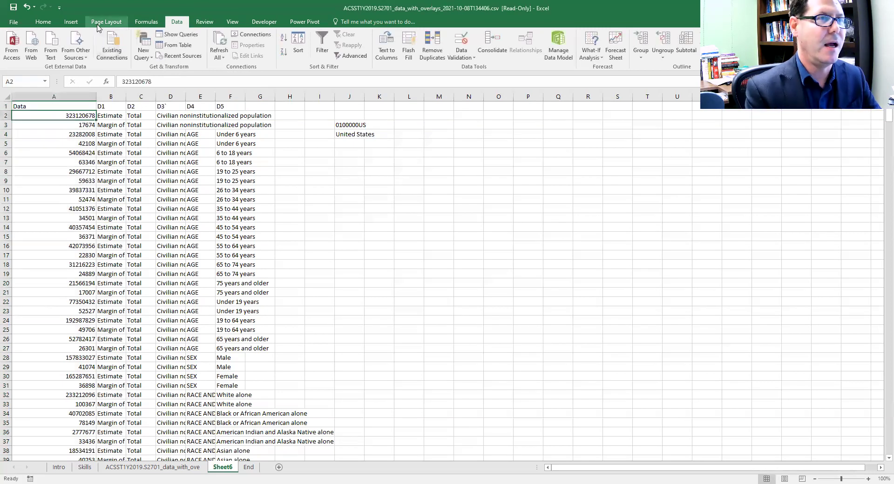
Select the whole table from A1 down to F611 and turn on filtering for its headers
{"action": "left_click", "coordinate": [35, 104]}
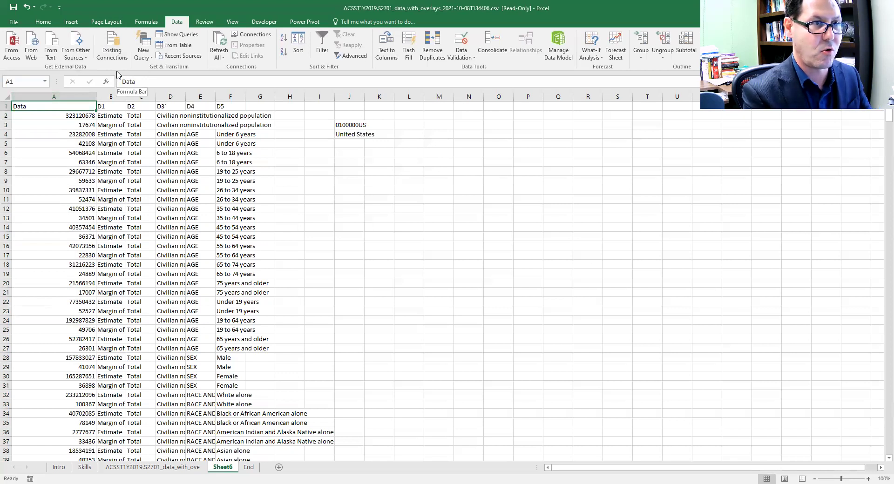
{"action": "key", "text": "ctrl+shift+Right"}
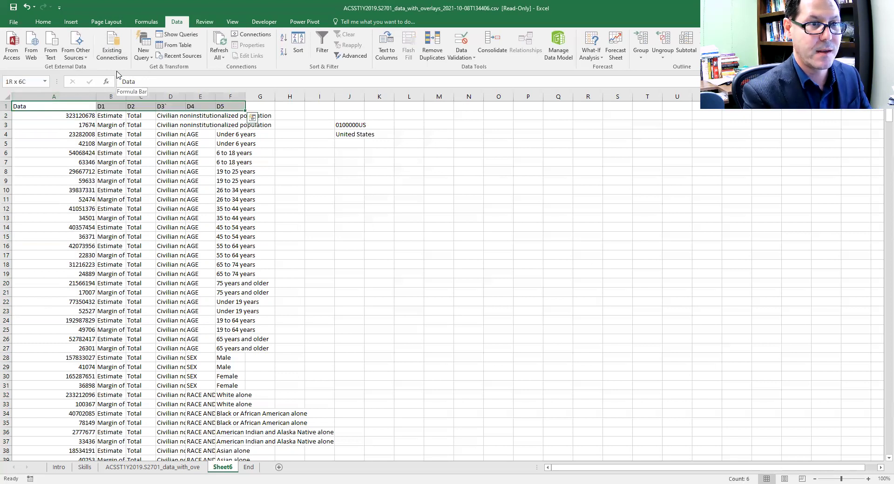
{"action": "key", "text": "ctrl+shift+Down"}
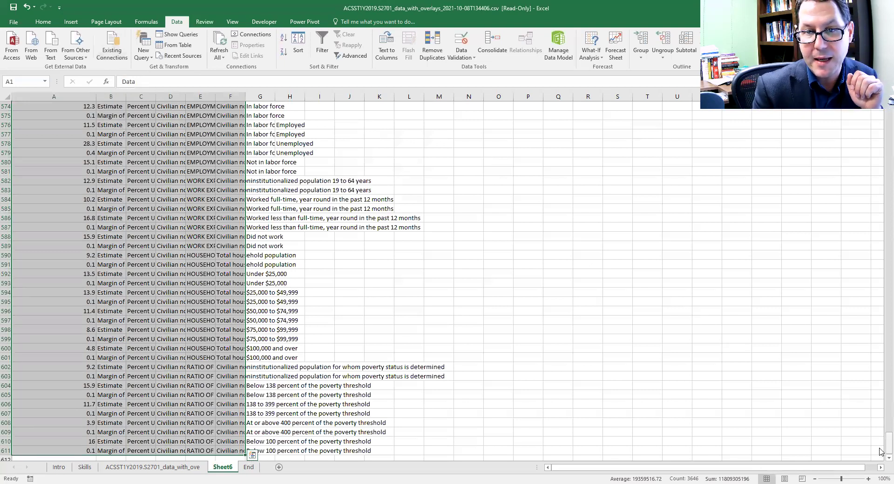
{"action": "left_click_drag", "start_coordinate": [879, 448], "coordinate": [886, 114]}
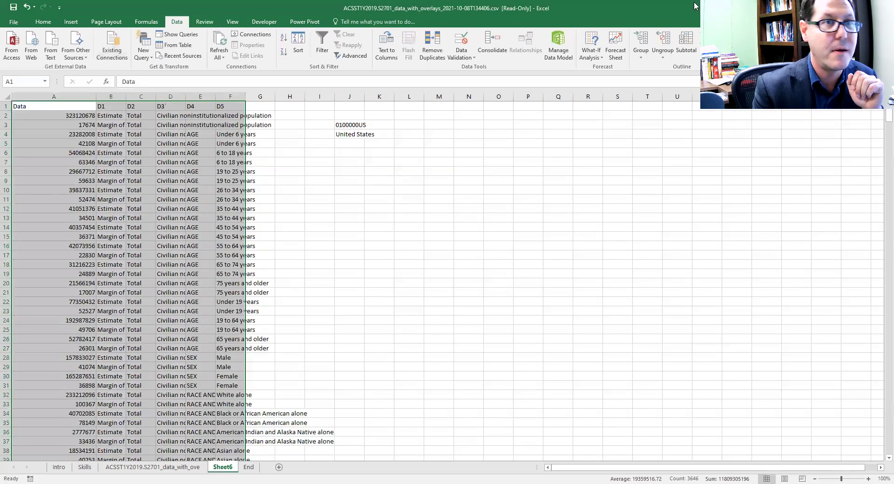
{"action": "left_click", "coordinate": [324, 45]}
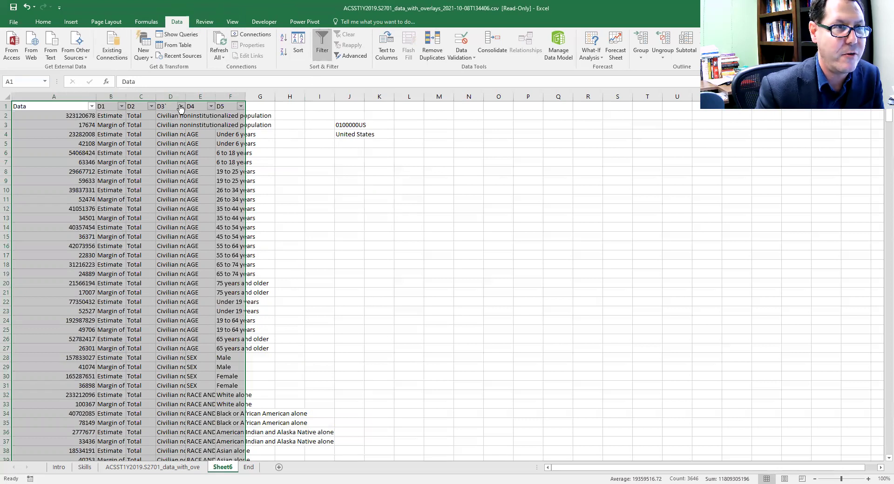
{"action": "left_click", "coordinate": [166, 105]}
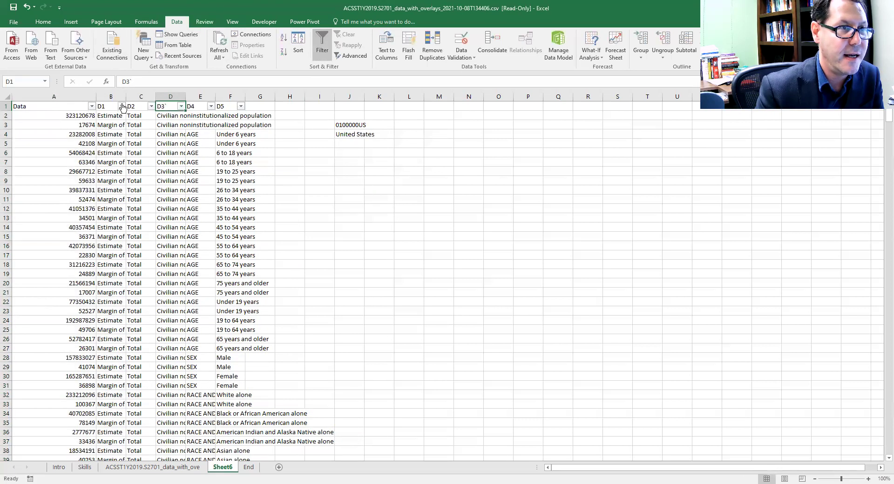
Filter the D1 column to exclude Margin of Error, keeping only the Estimate rows
{"action": "left_click", "coordinate": [122, 107]}
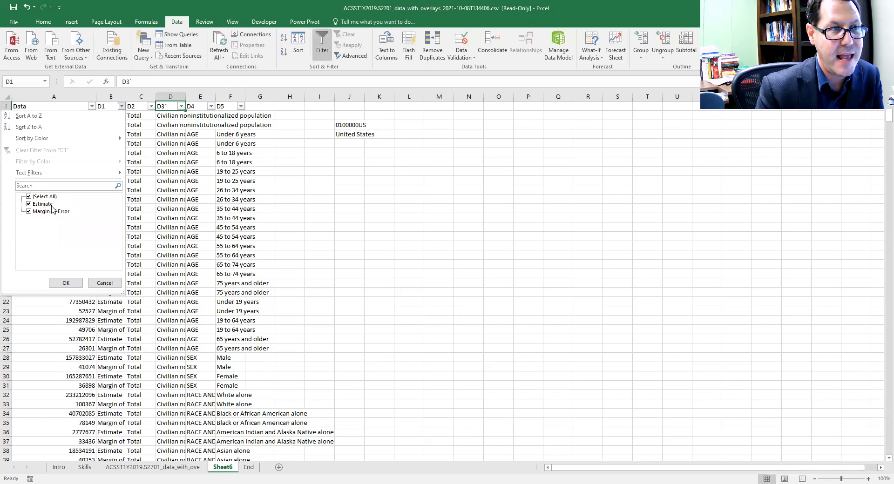
{"action": "left_click", "coordinate": [52, 212]}
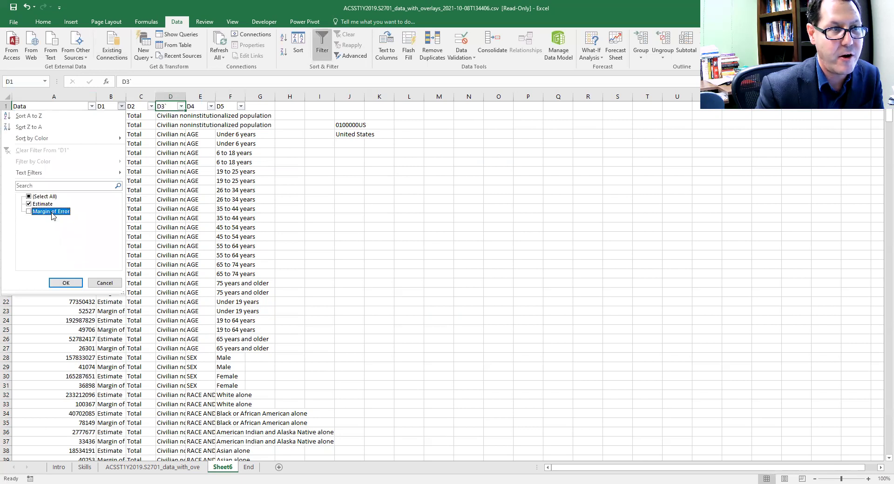
{"action": "left_click", "coordinate": [65, 282]}
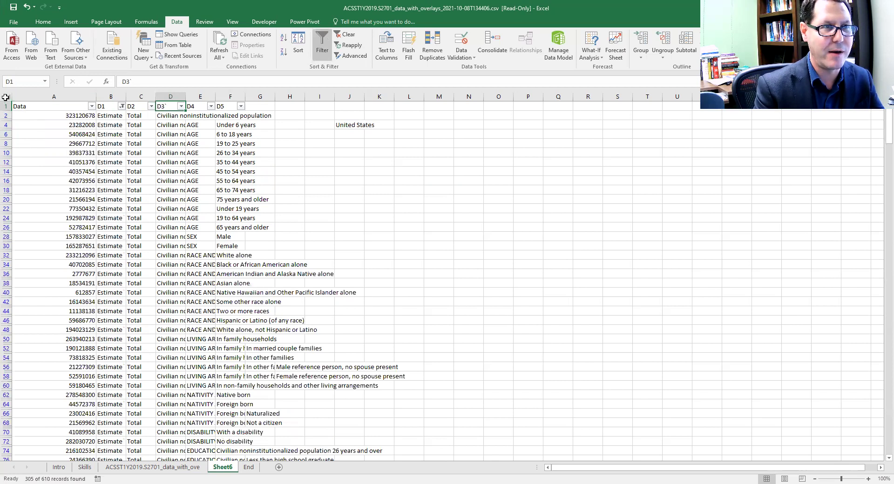
Copy all of the filtered Sheet6 and paste it into a new worksheet starting at A1
{"action": "left_click", "coordinate": [5, 97]}
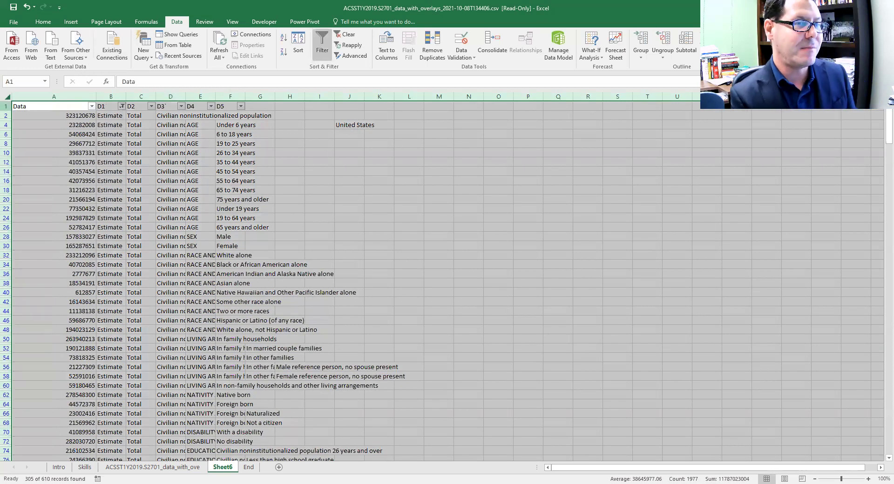
{"action": "key", "text": "ctrl+c"}
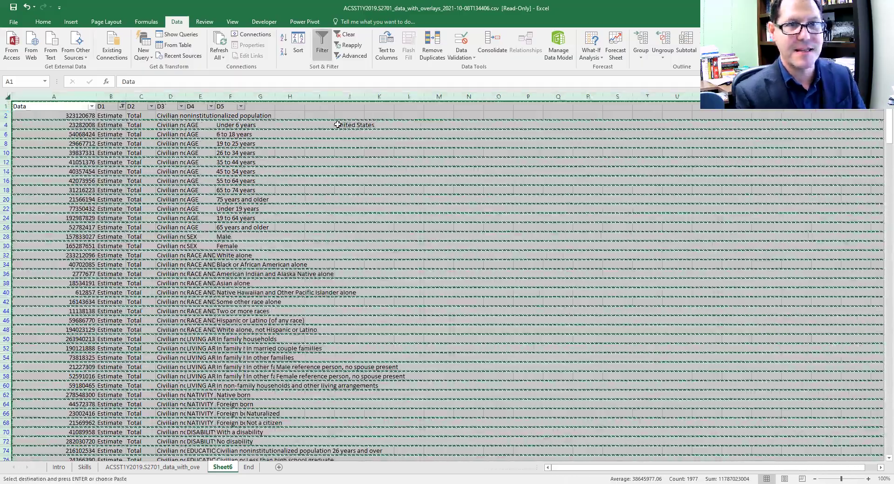
{"action": "left_click", "coordinate": [278, 467]}
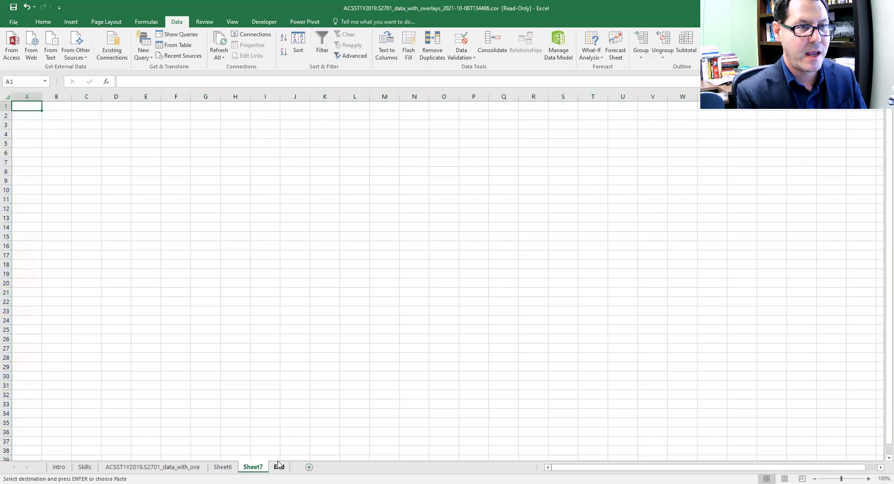
{"action": "right_click", "coordinate": [33, 107]}
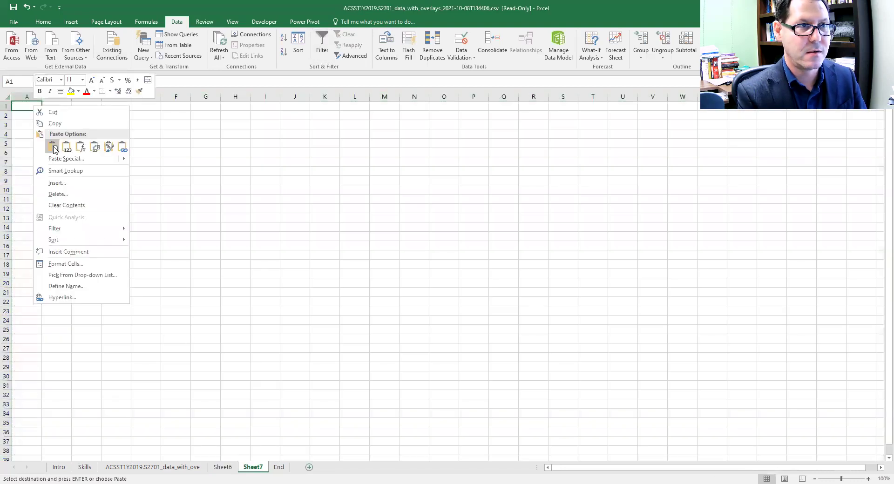
{"action": "left_click", "coordinate": [51, 146]}
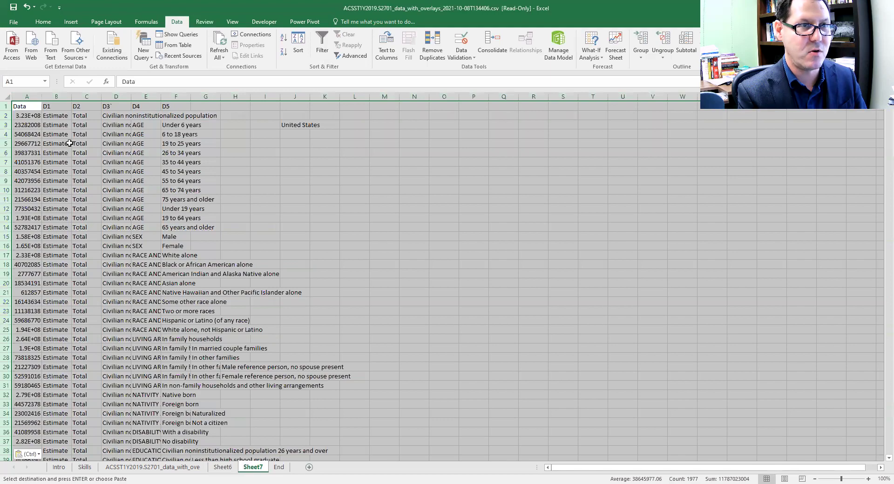
Compare the pasted copy with the filtered Sheet6 and examine its data values and category columns down the rows
{"action": "left_click", "coordinate": [223, 468]}
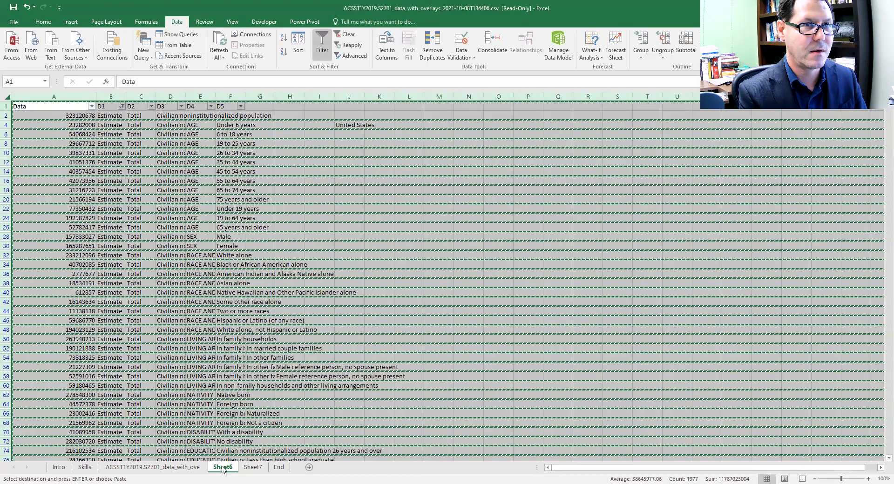
{"action": "left_click", "coordinate": [251, 467]}
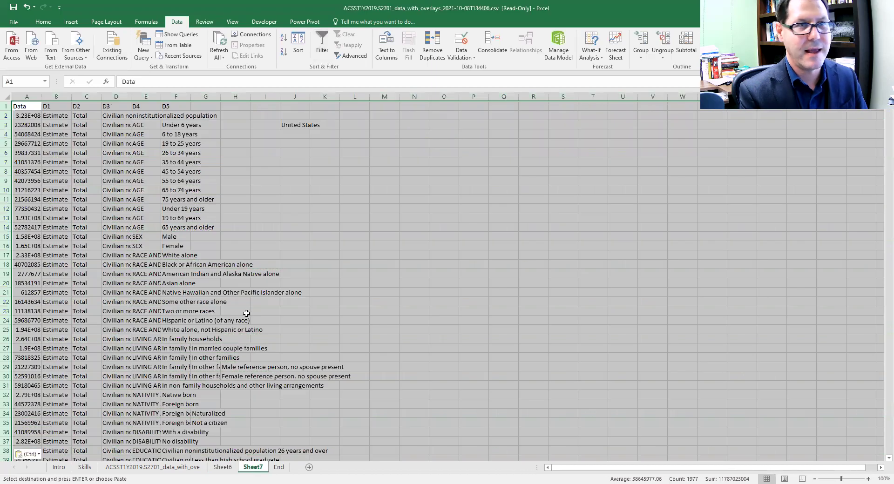
{"action": "left_click", "coordinate": [291, 172]}
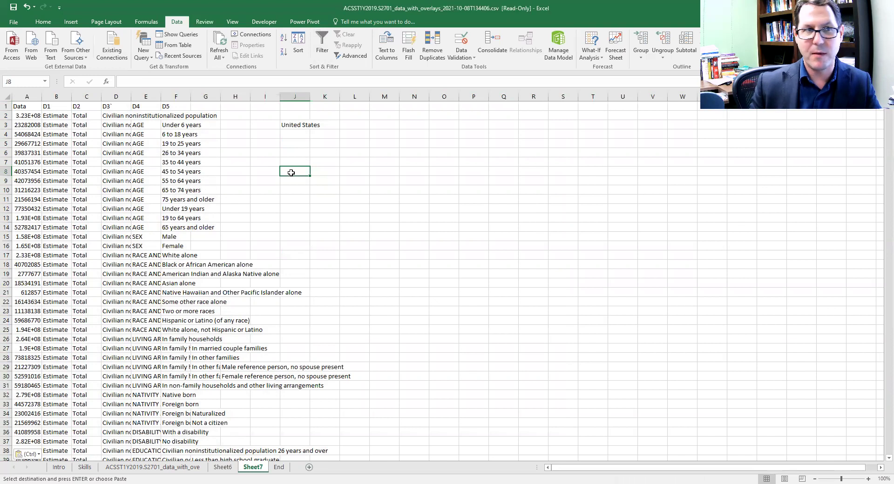
{"action": "scroll", "coordinate": [143, 264], "scroll_direction": "down", "scroll_amount": 14}
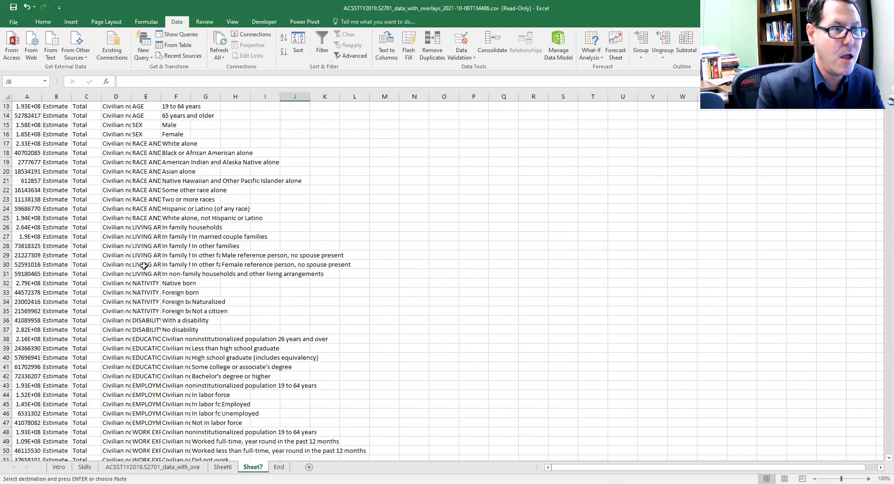
{"action": "scroll", "coordinate": [151, 274], "scroll_direction": "down", "scroll_amount": 13}
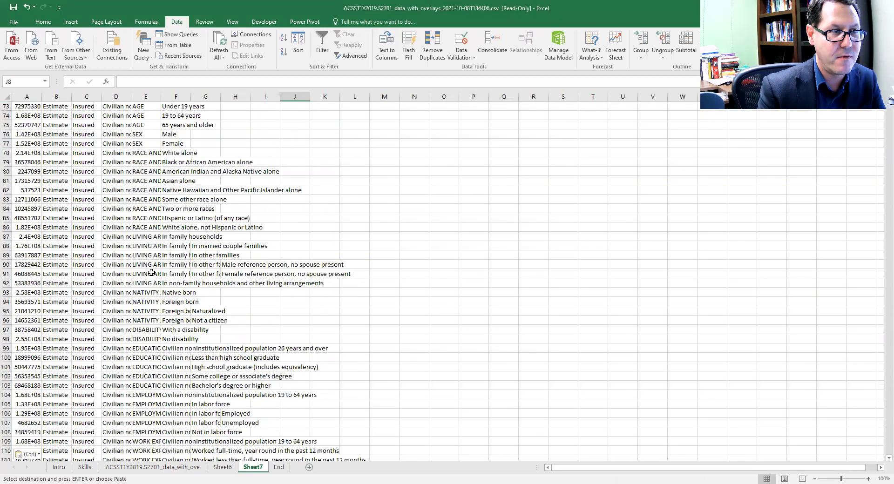
{"action": "scroll", "coordinate": [62, 193], "scroll_direction": "up", "scroll_amount": 10}
{"action": "left_click", "coordinate": [21, 125]}
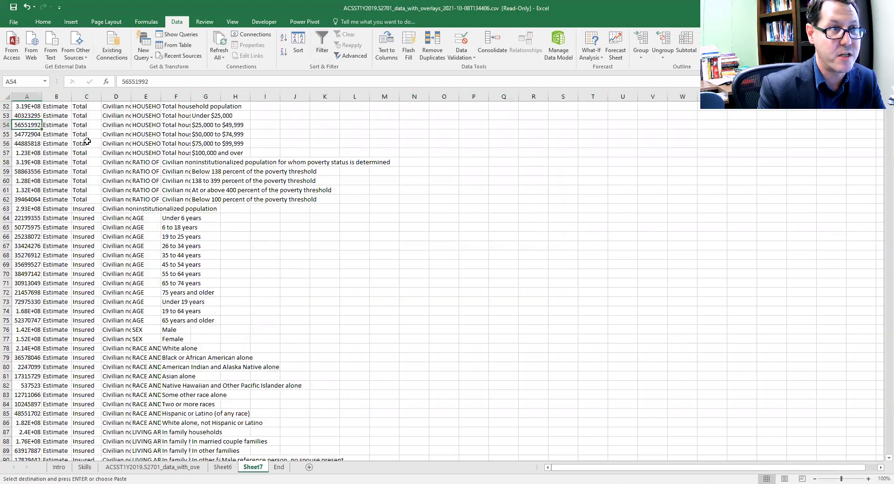
{"action": "scroll", "coordinate": [137, 176], "scroll_direction": "up", "scroll_amount": 17}
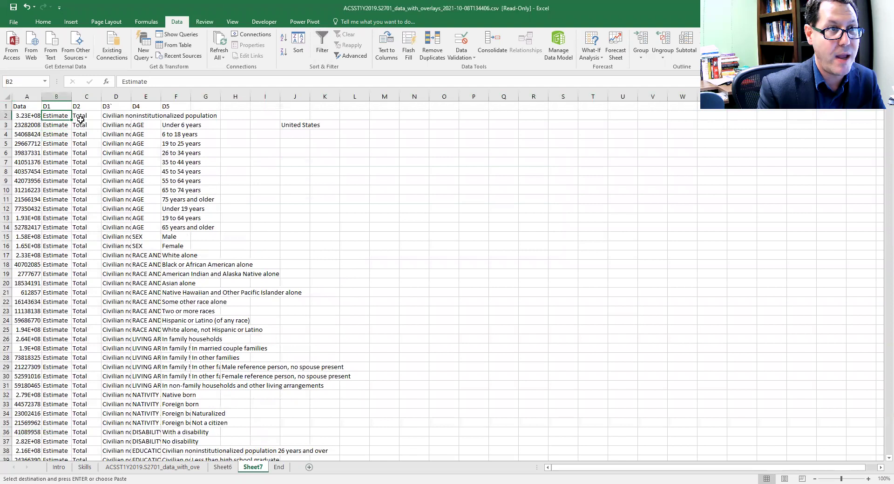
{"action": "left_click", "coordinate": [150, 126]}
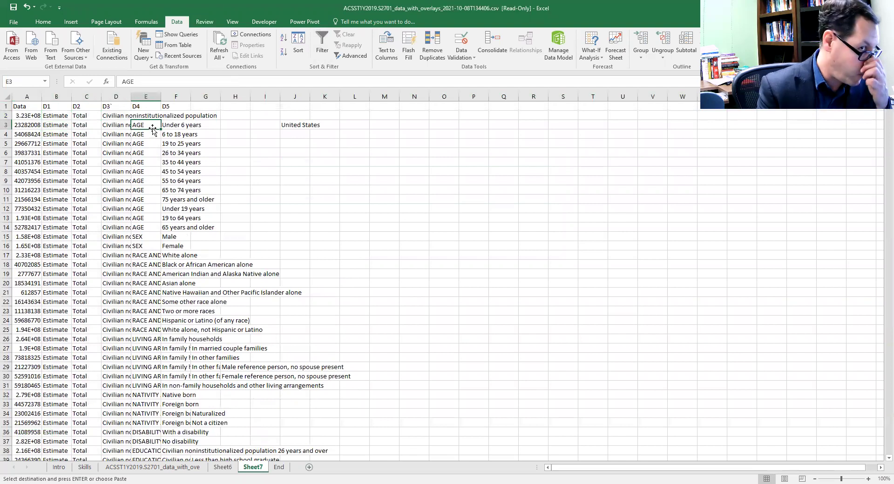